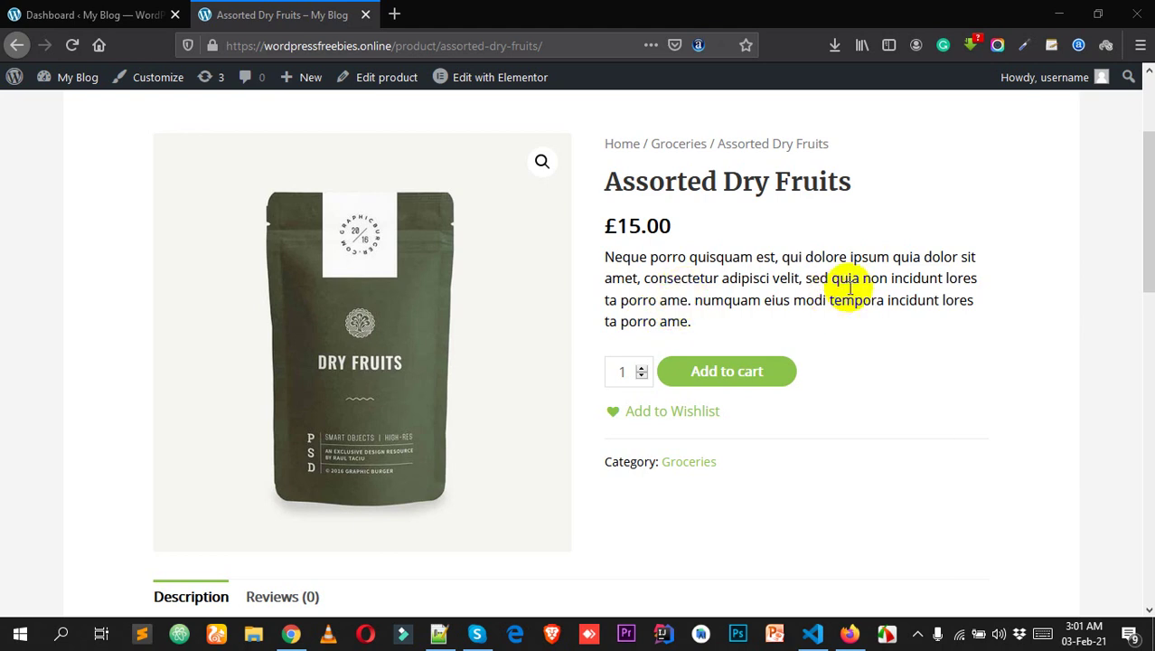
Search the plugin directory for 'buy now button' and install Buy Now for WooCommerce.
{"action": "scroll", "coordinate": [853, 298], "scroll_direction": "up", "scroll_amount": 2}
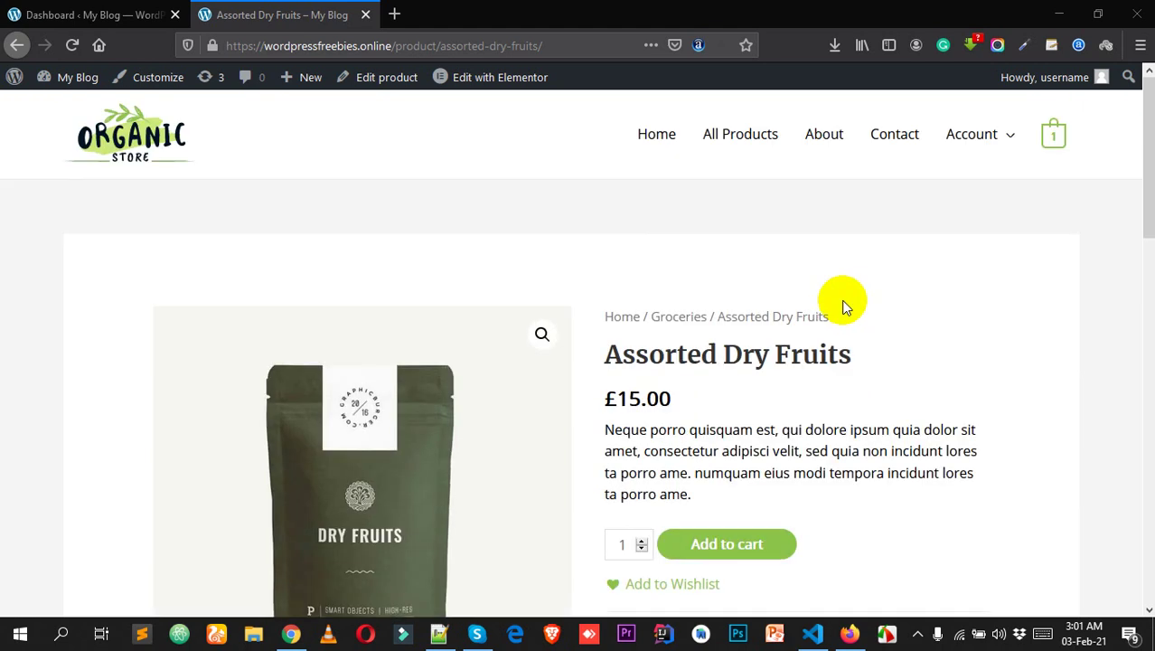
{"action": "scroll", "coordinate": [849, 301], "scroll_direction": "down", "scroll_amount": 2}
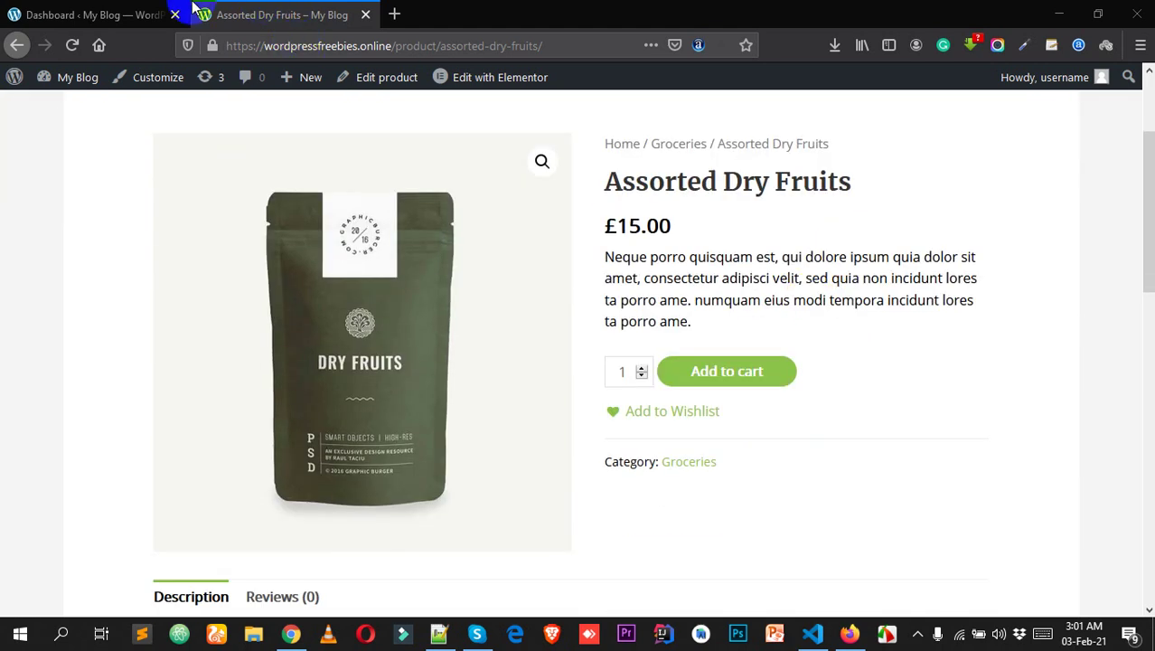
{"action": "left_click", "coordinate": [117, 11]}
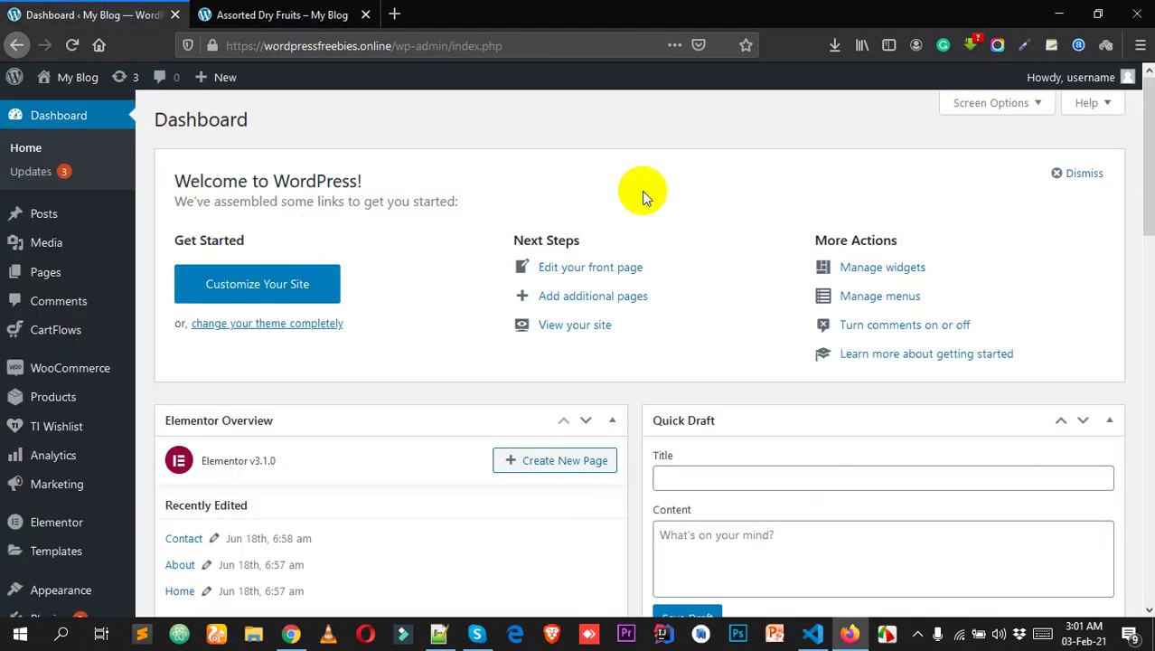
{"action": "scroll", "coordinate": [555, 177], "scroll_direction": "down", "scroll_amount": 2}
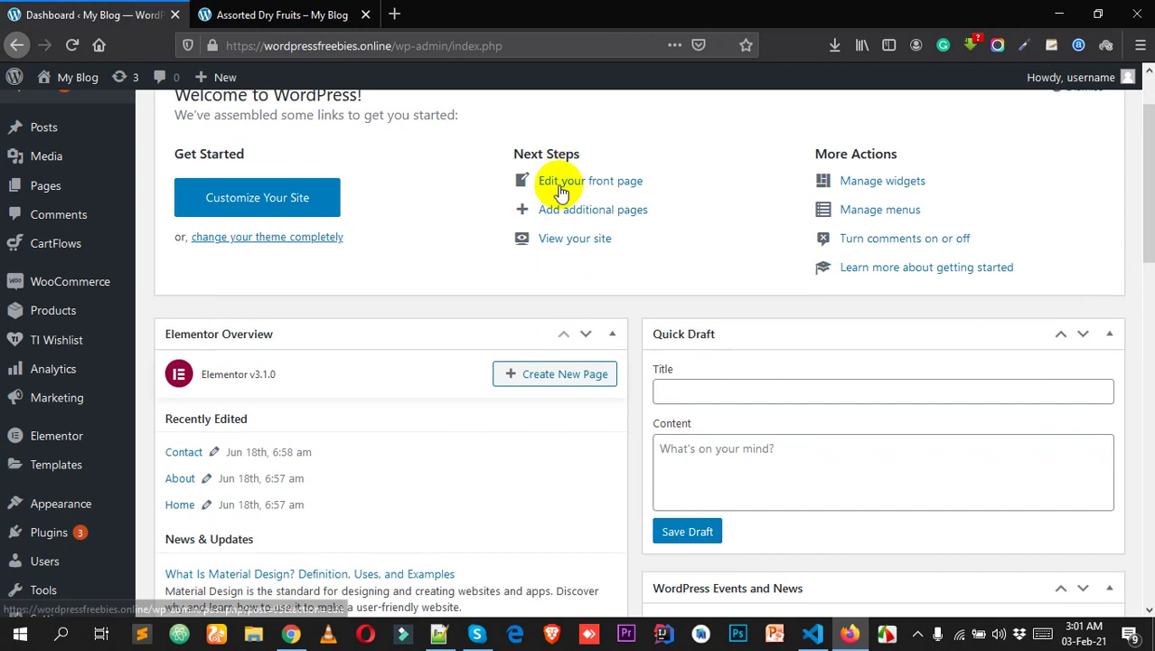
{"action": "left_click", "coordinate": [55, 484]}
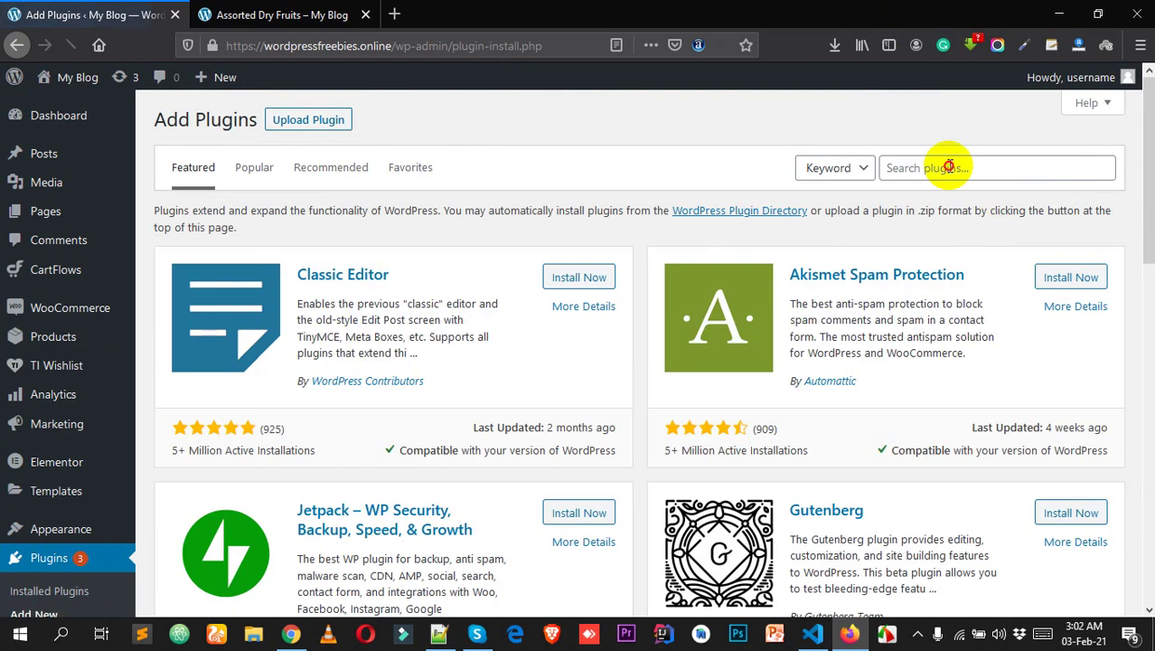
{"action": "left_click", "coordinate": [945, 165]}
{"action": "type", "text": "buy "}
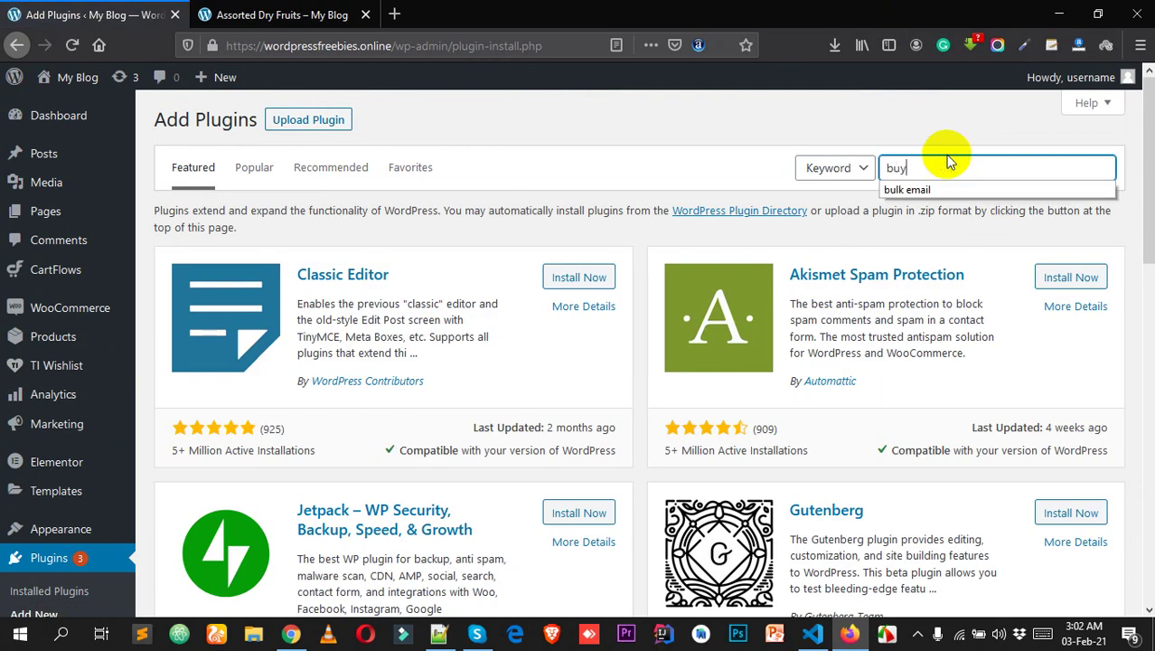
{"action": "type", "text": "now button"}
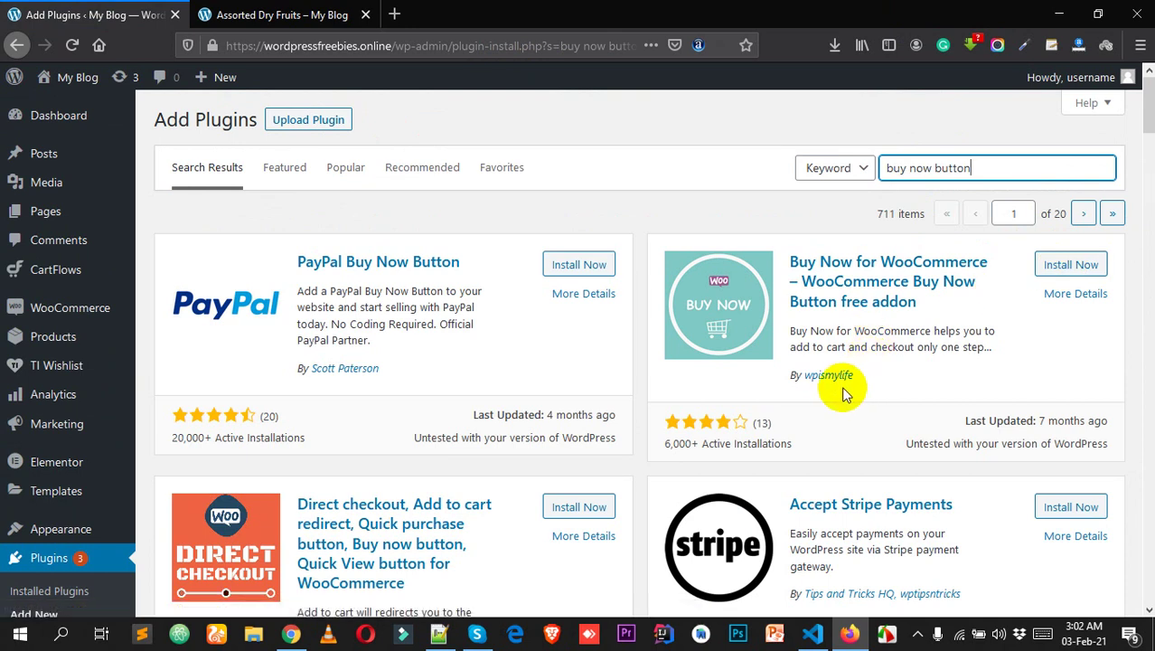
{"action": "left_click", "coordinate": [1048, 269]}
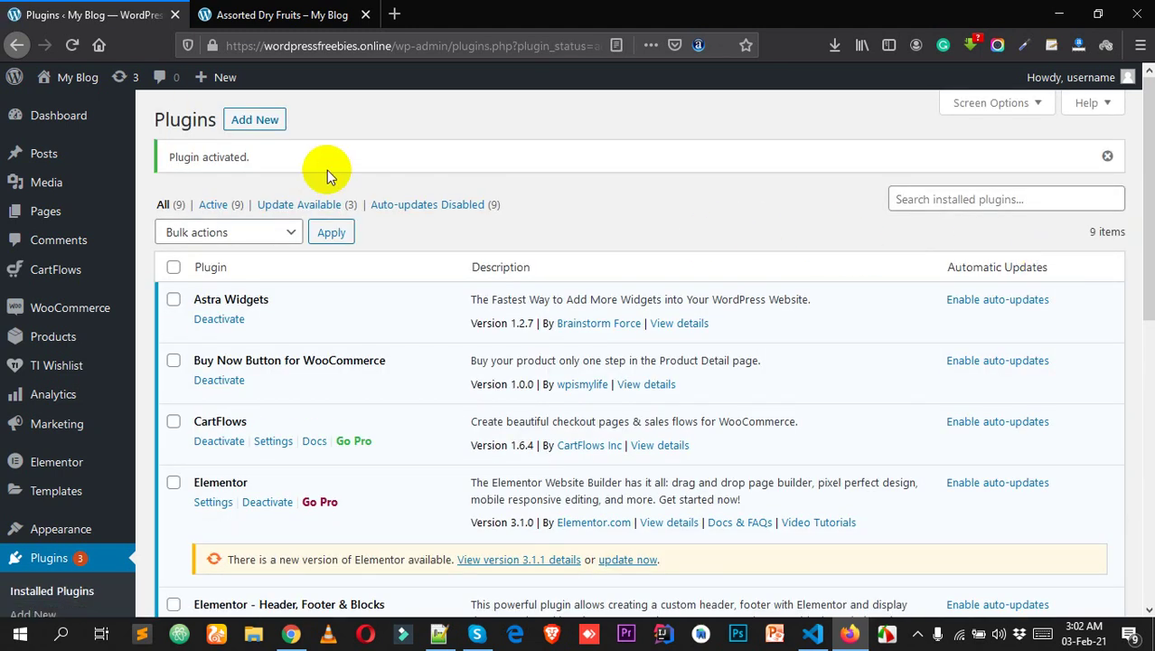
Reload the Assorted Dry Fruits product page to show the new Buy Now button.
{"action": "left_click", "coordinate": [240, 15]}
{"action": "right_click", "coordinate": [703, 221]}
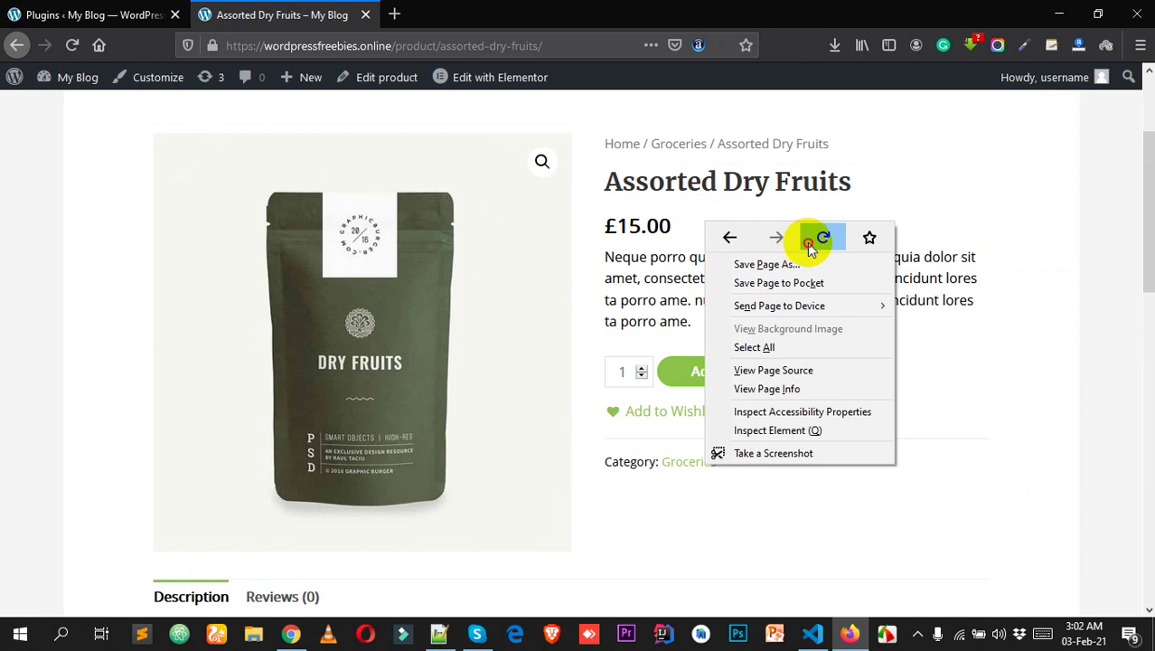
{"action": "left_click", "coordinate": [818, 239]}
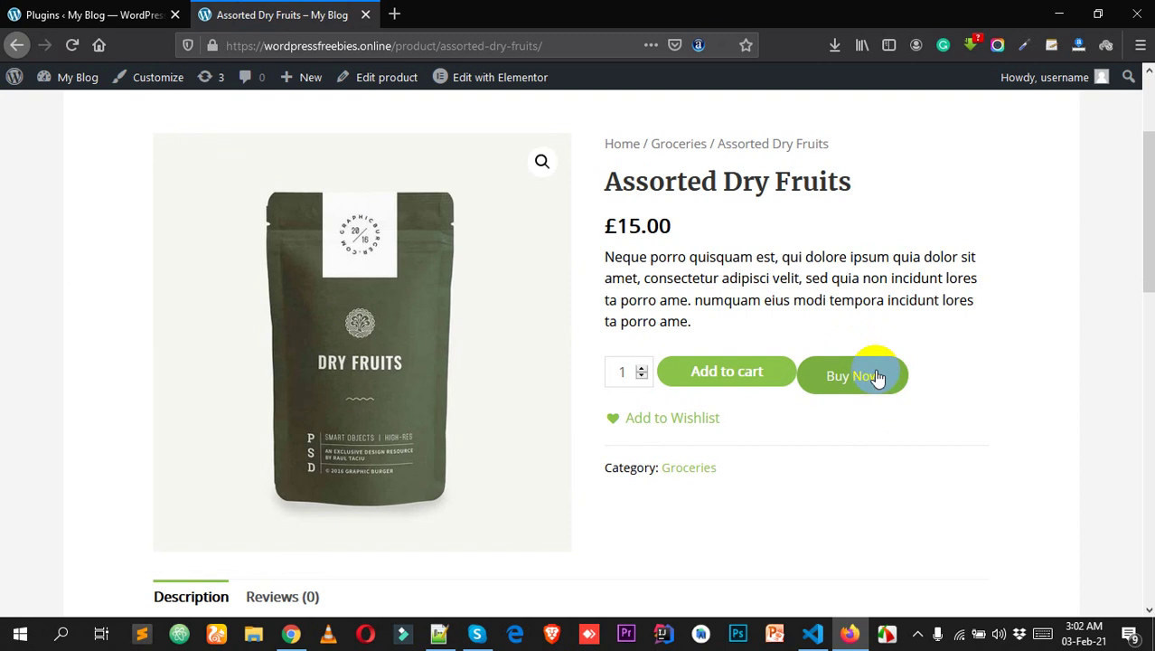
Use Buy Now, scroll through the pop-up checkout, and try placing the order.
{"action": "left_click", "coordinate": [875, 376]}
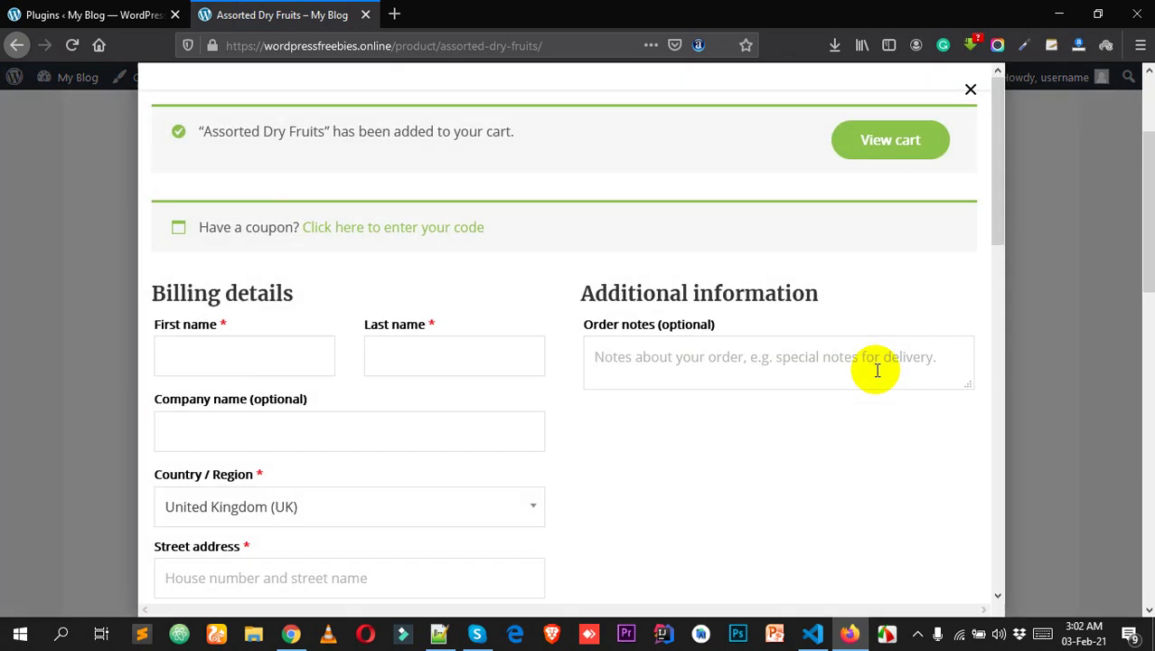
{"action": "scroll", "coordinate": [349, 197], "scroll_direction": "down", "scroll_amount": 1}
{"action": "scroll", "coordinate": [349, 197], "scroll_direction": "down", "scroll_amount": 5}
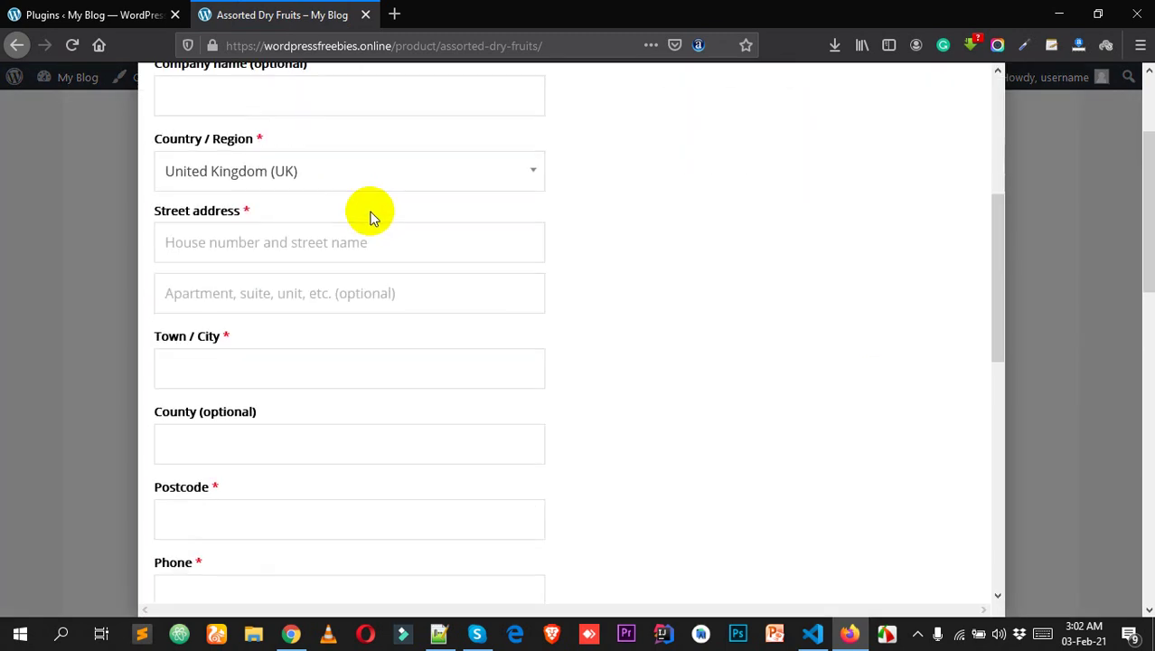
{"action": "scroll", "coordinate": [376, 221], "scroll_direction": "up", "scroll_amount": 6}
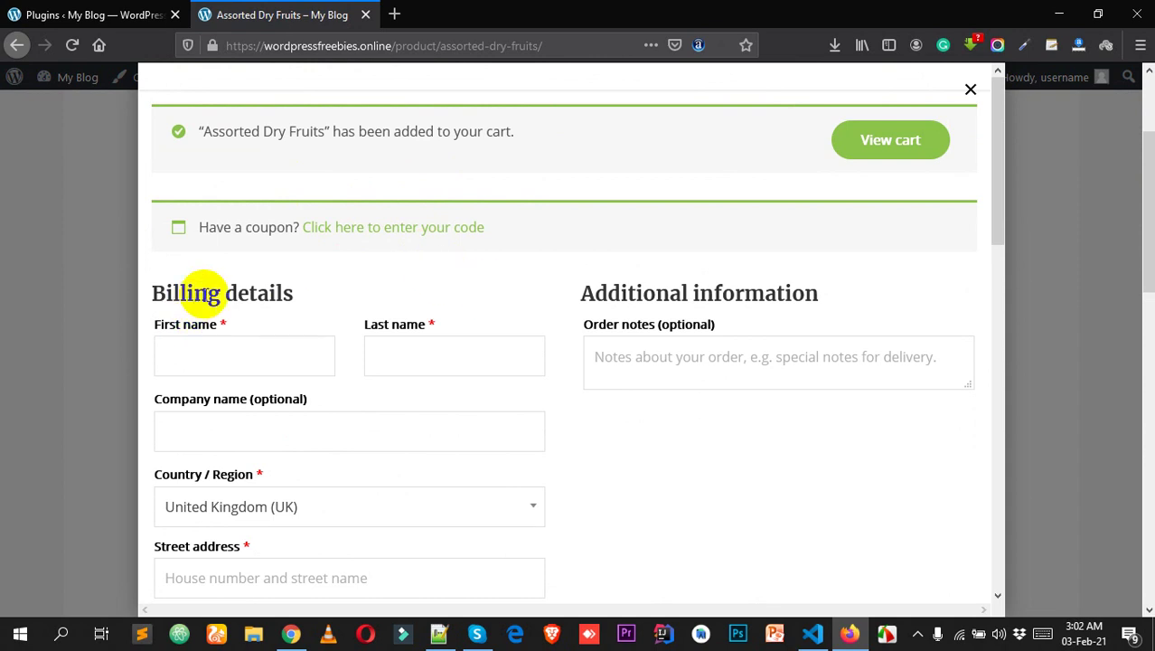
{"action": "scroll", "coordinate": [397, 301], "scroll_direction": "down", "scroll_amount": 5}
{"action": "scroll", "coordinate": [397, 301], "scroll_direction": "down", "scroll_amount": 7}
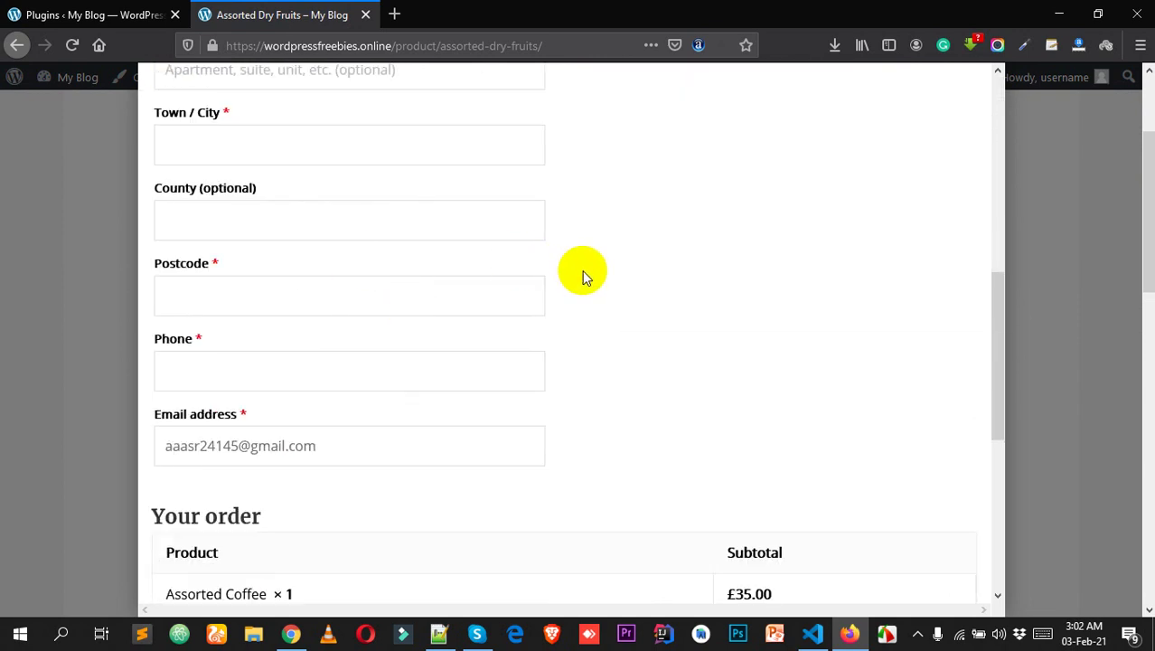
{"action": "scroll", "coordinate": [582, 270], "scroll_direction": "down", "scroll_amount": 3}
{"action": "scroll", "coordinate": [414, 249], "scroll_direction": "down", "scroll_amount": 7}
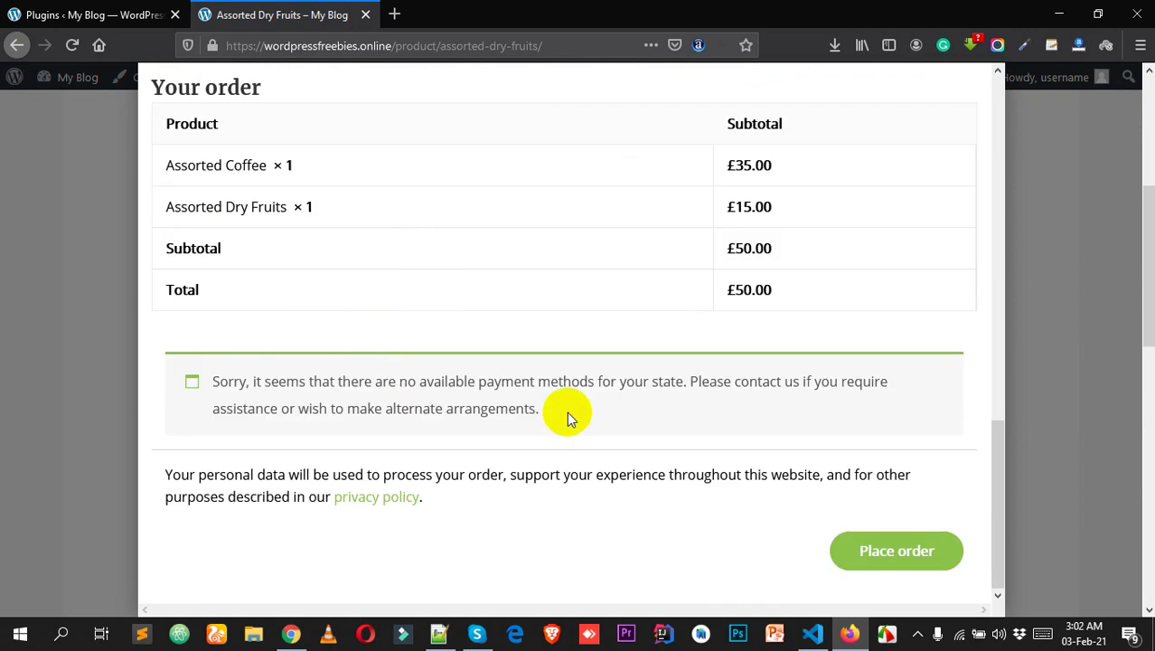
{"action": "left_click", "coordinate": [877, 554]}
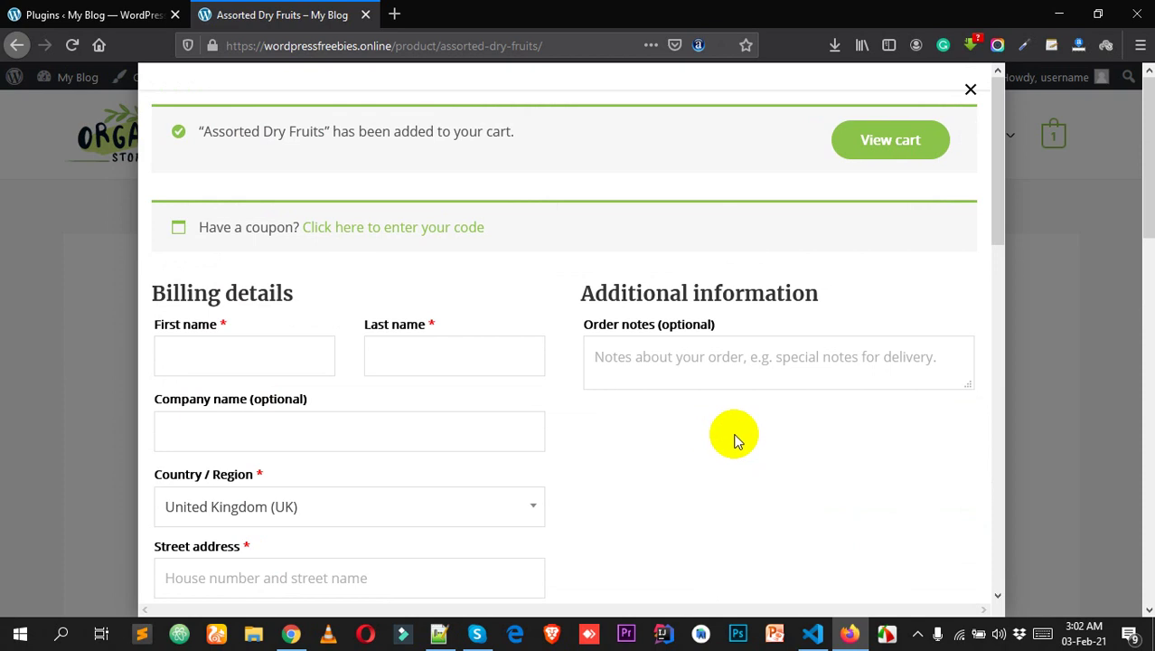
Close the pop-up checkout and go to WooCommerce > Settings, dismissing the welcome window.
{"action": "left_click", "coordinate": [1039, 401]}
{"action": "scroll", "coordinate": [838, 465], "scroll_direction": "down", "scroll_amount": 1}
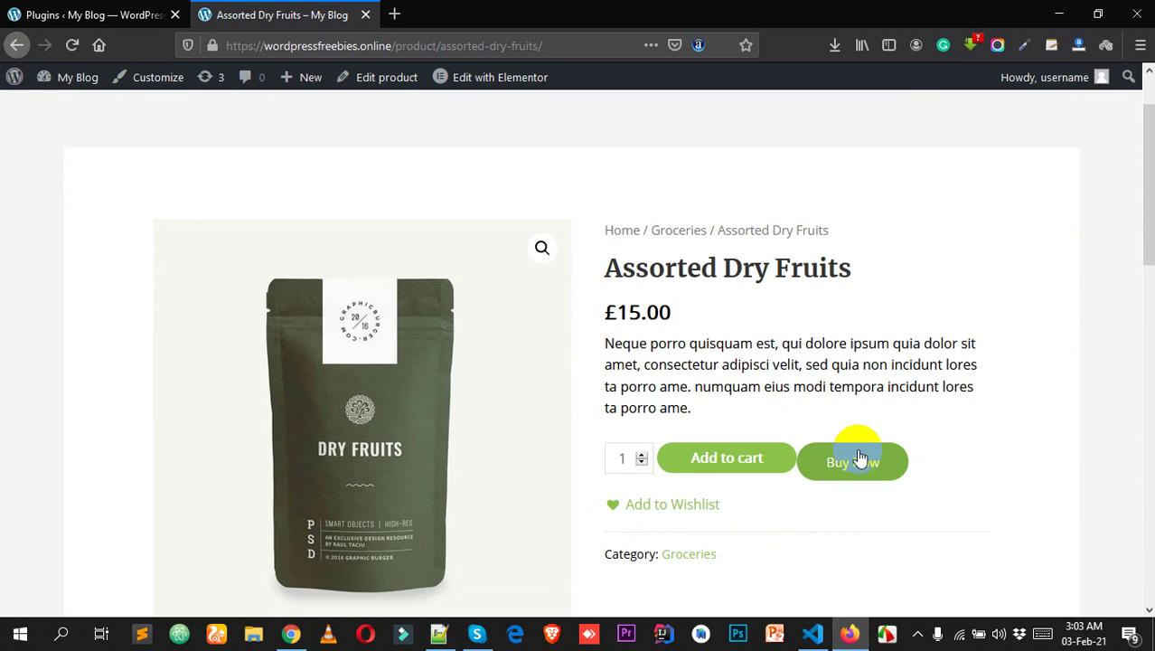
{"action": "left_click", "coordinate": [76, 10]}
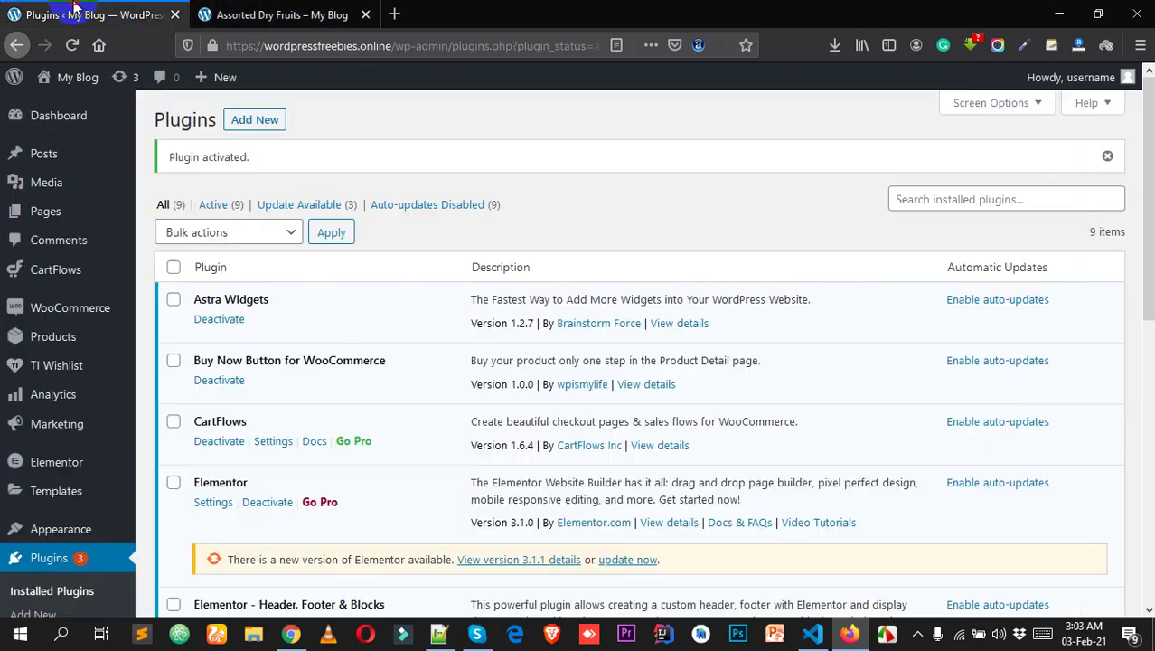
{"action": "mouse_move", "coordinate": [85, 312]}
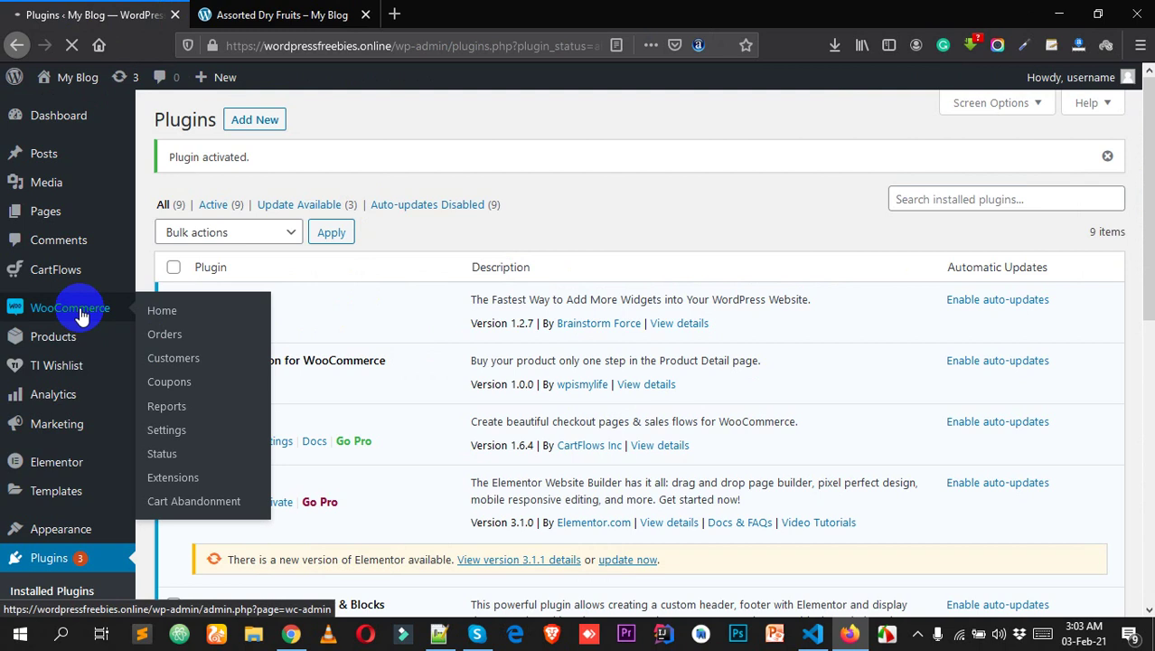
{"action": "left_click", "coordinate": [81, 312]}
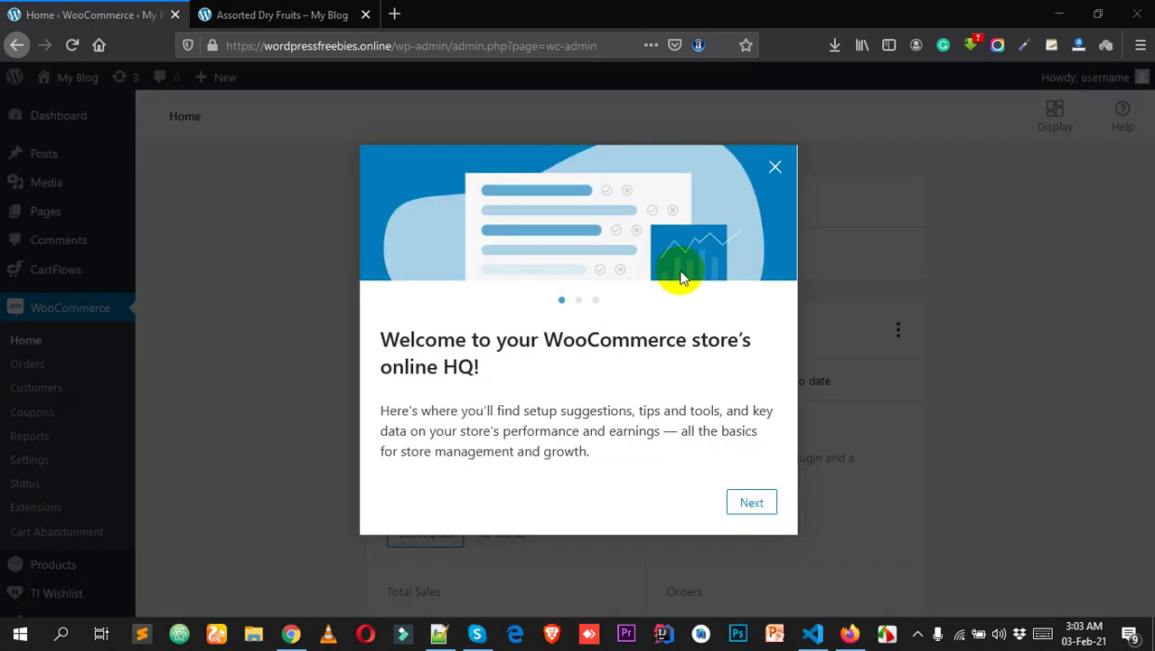
{"action": "left_click", "coordinate": [774, 168]}
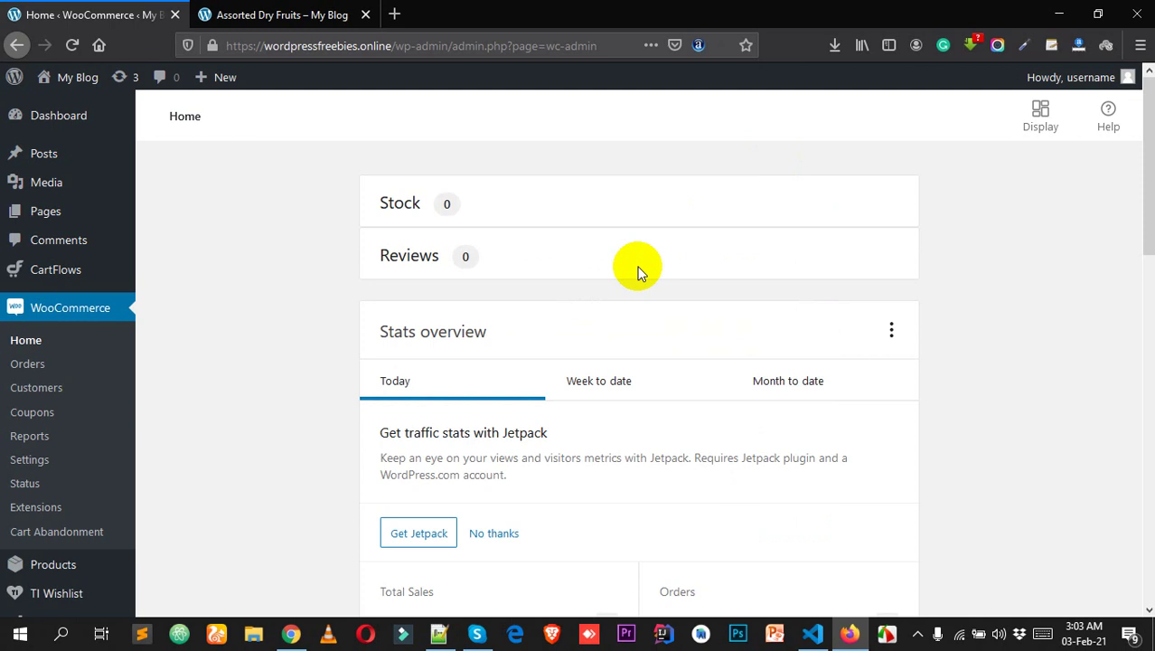
{"action": "left_click", "coordinate": [30, 460]}
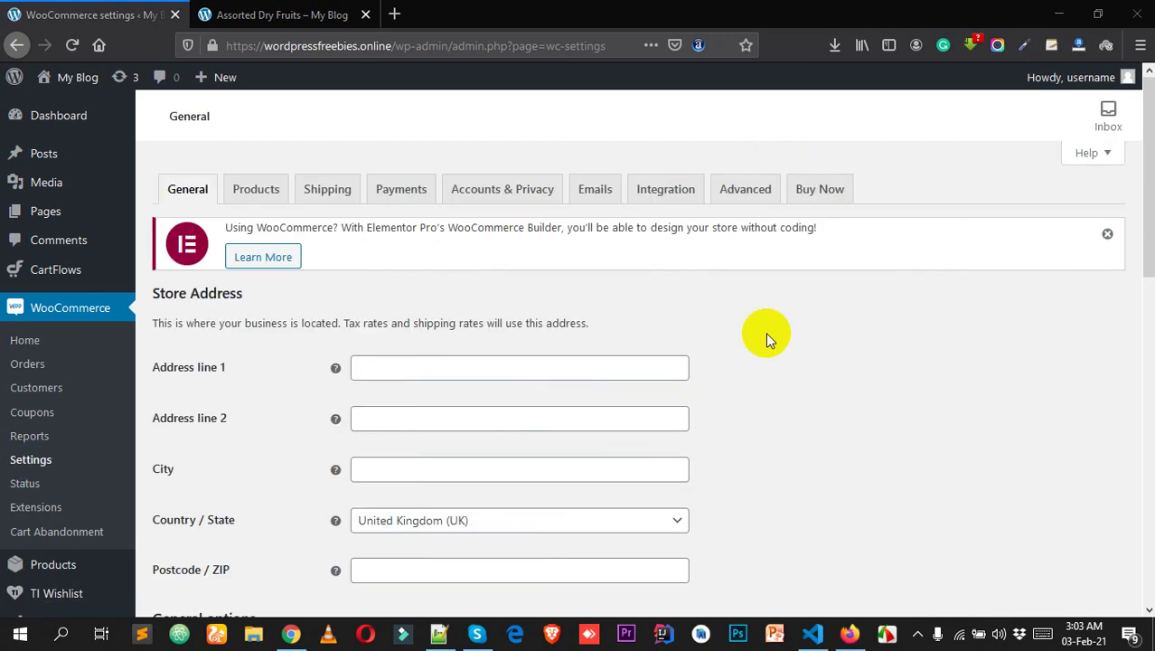
In the Buy Now settings, set Button Position to 'Replace Add To Cart Button' and save.
{"action": "left_click", "coordinate": [822, 192]}
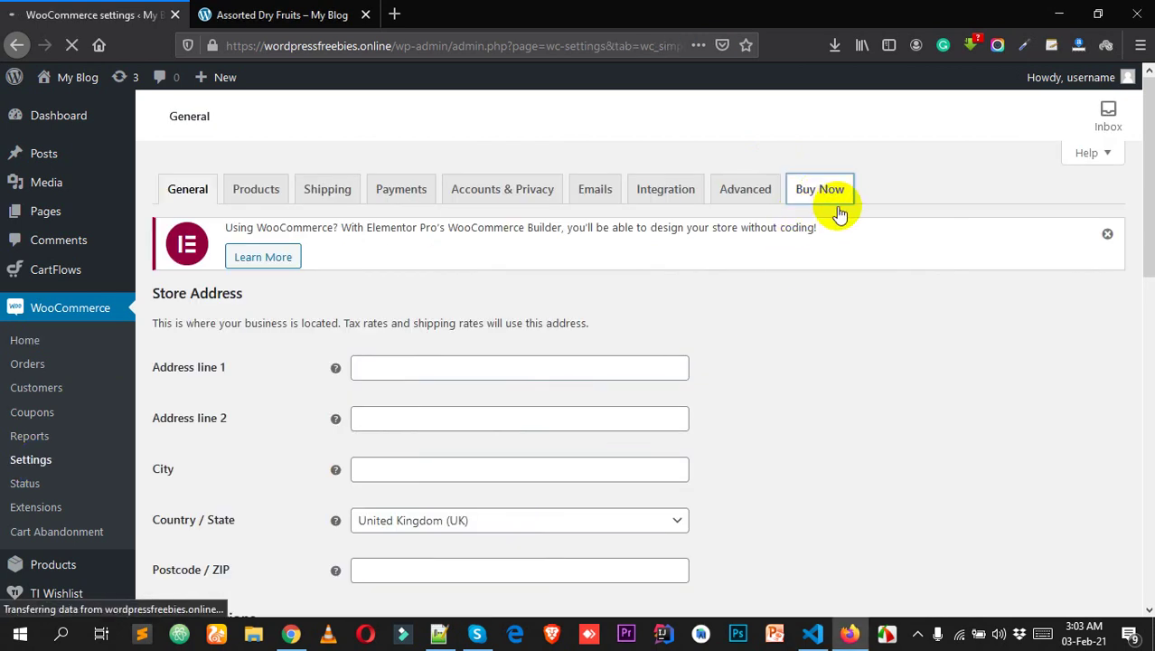
{"action": "scroll", "coordinate": [729, 268], "scroll_direction": "down", "scroll_amount": 2}
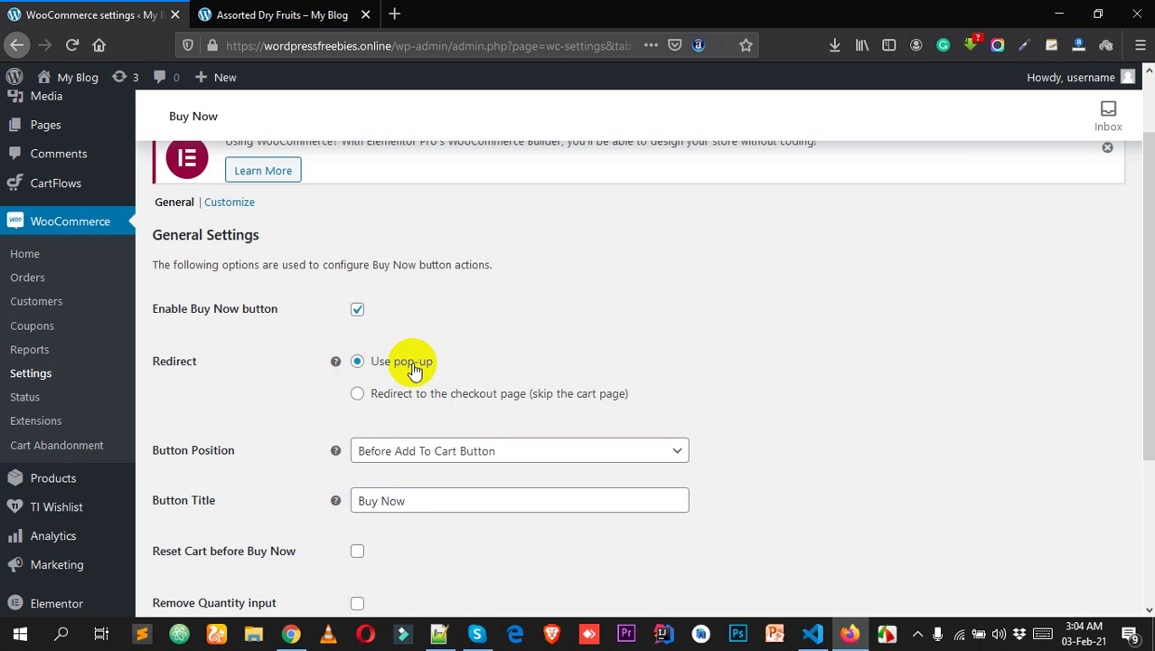
{"action": "scroll", "coordinate": [407, 361], "scroll_direction": "down", "scroll_amount": 2}
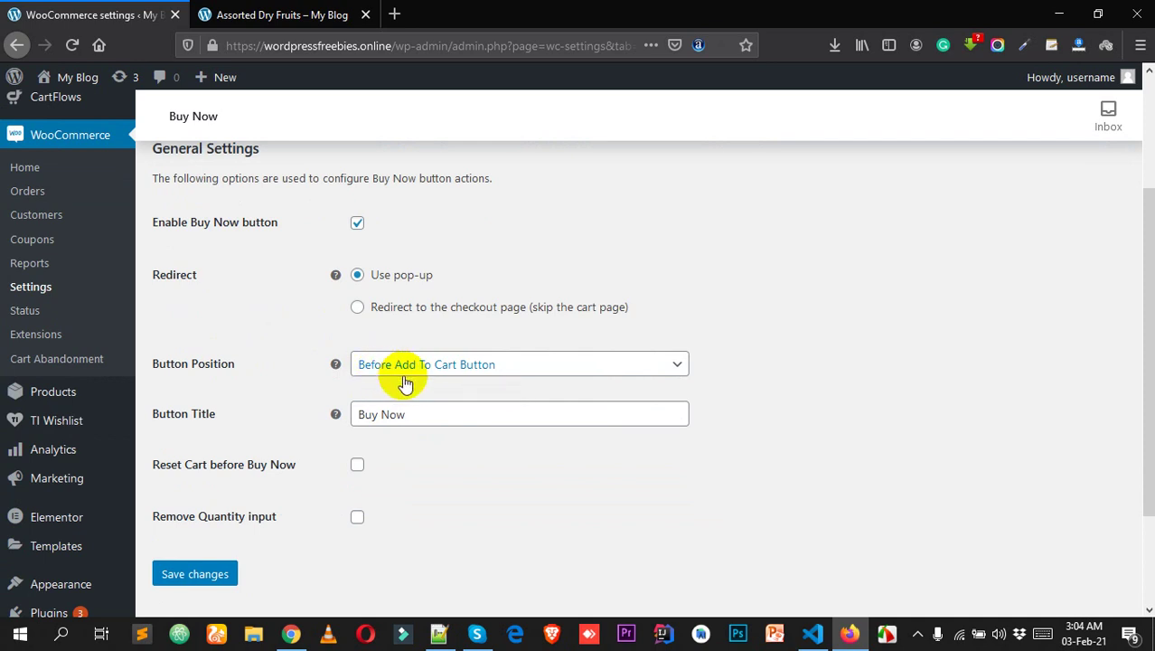
{"action": "left_click", "coordinate": [433, 370]}
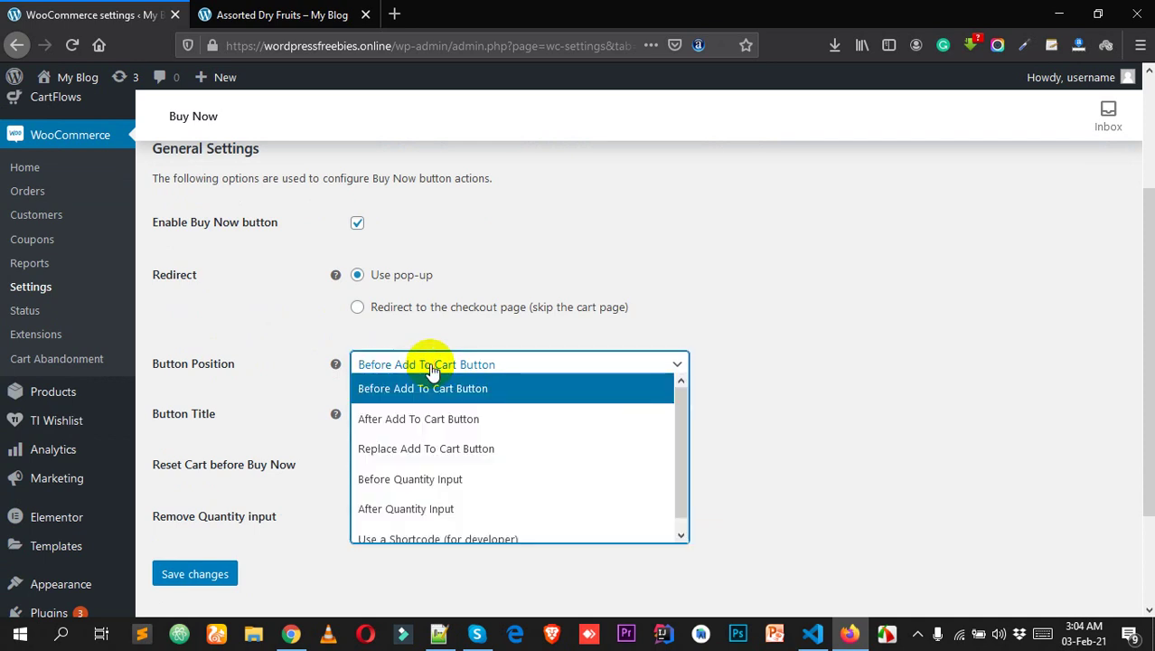
{"action": "left_click", "coordinate": [442, 457]}
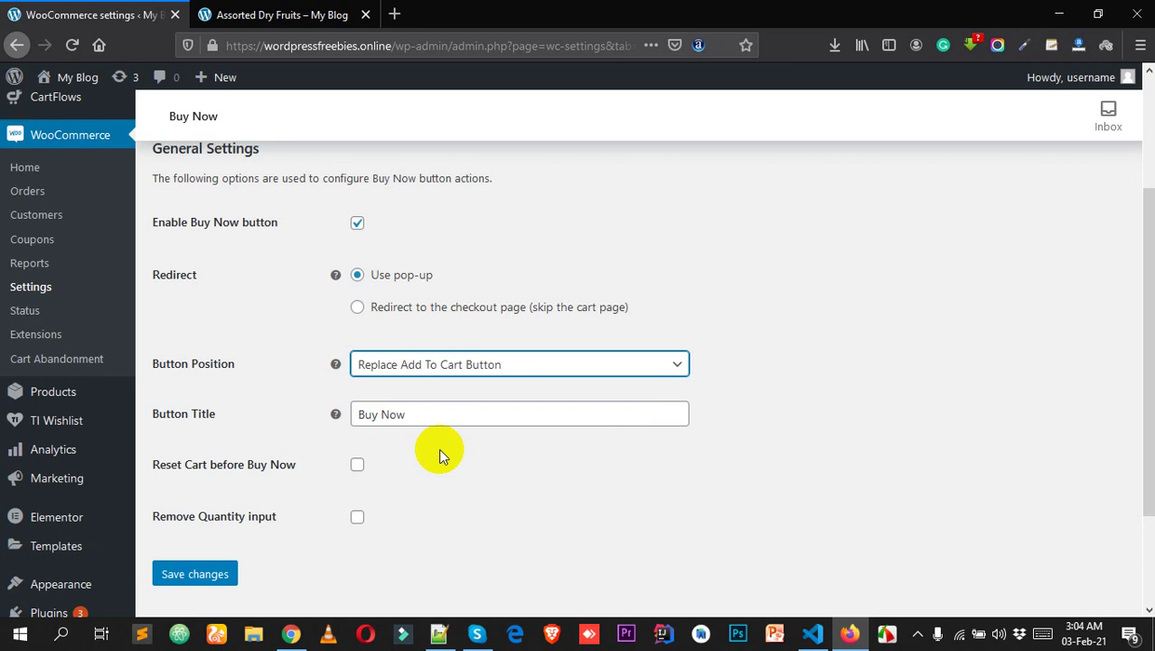
{"action": "scroll", "coordinate": [484, 443], "scroll_direction": "down", "scroll_amount": 2}
{"action": "left_click", "coordinate": [217, 492]}
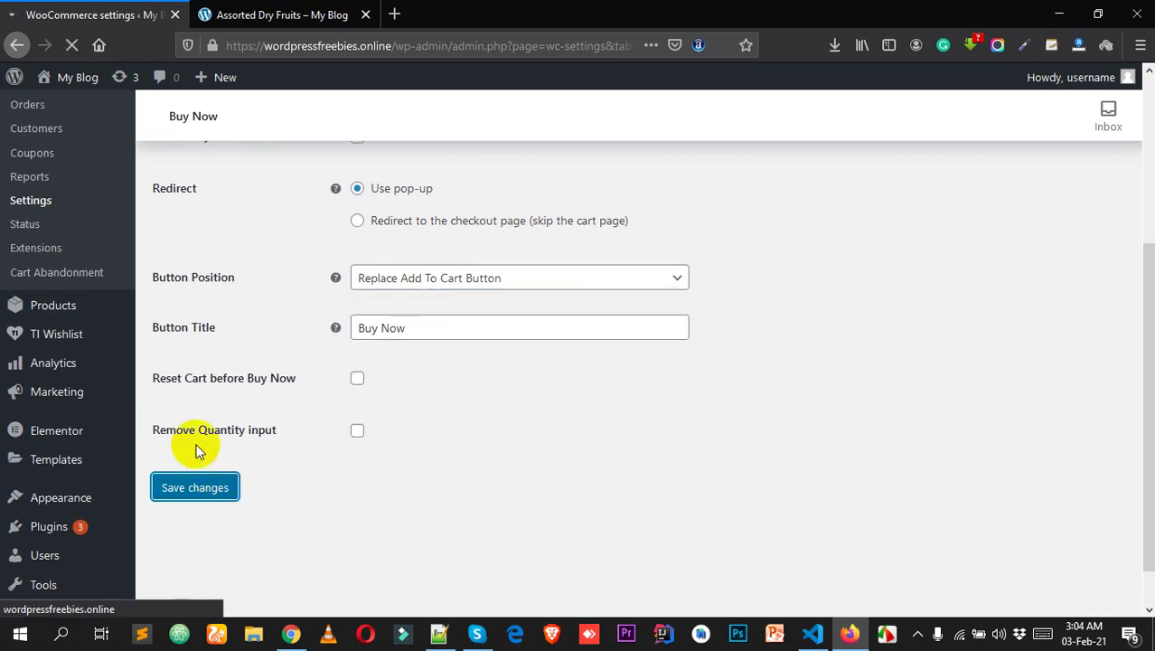
Reload the Assorted Dry Fruits page and try the Buy Now button that replaced Add to cart.
{"action": "left_click", "coordinate": [285, 13]}
{"action": "right_click", "coordinate": [383, 184]}
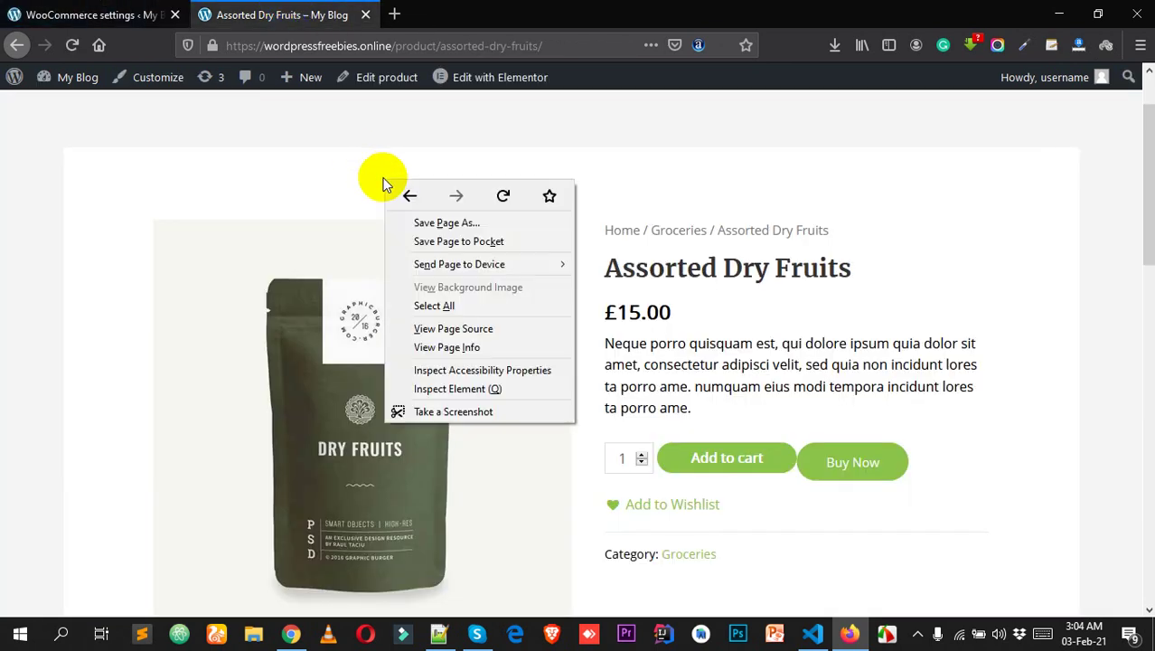
{"action": "left_click", "coordinate": [503, 196]}
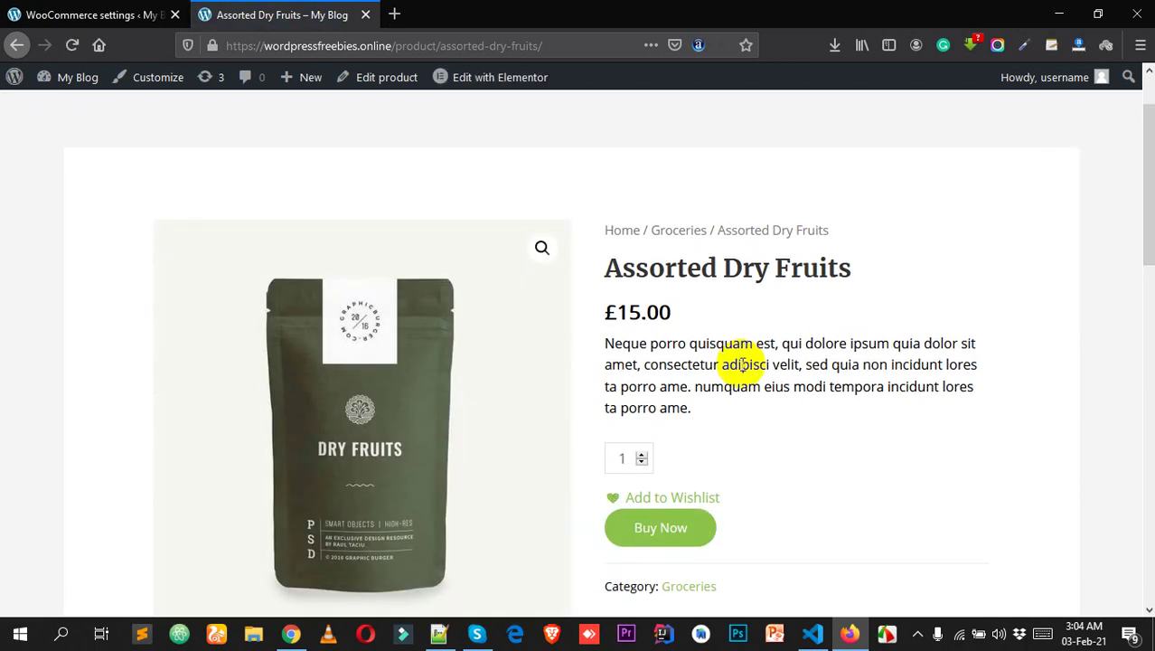
{"action": "scroll", "coordinate": [670, 443], "scroll_direction": "down", "scroll_amount": 2}
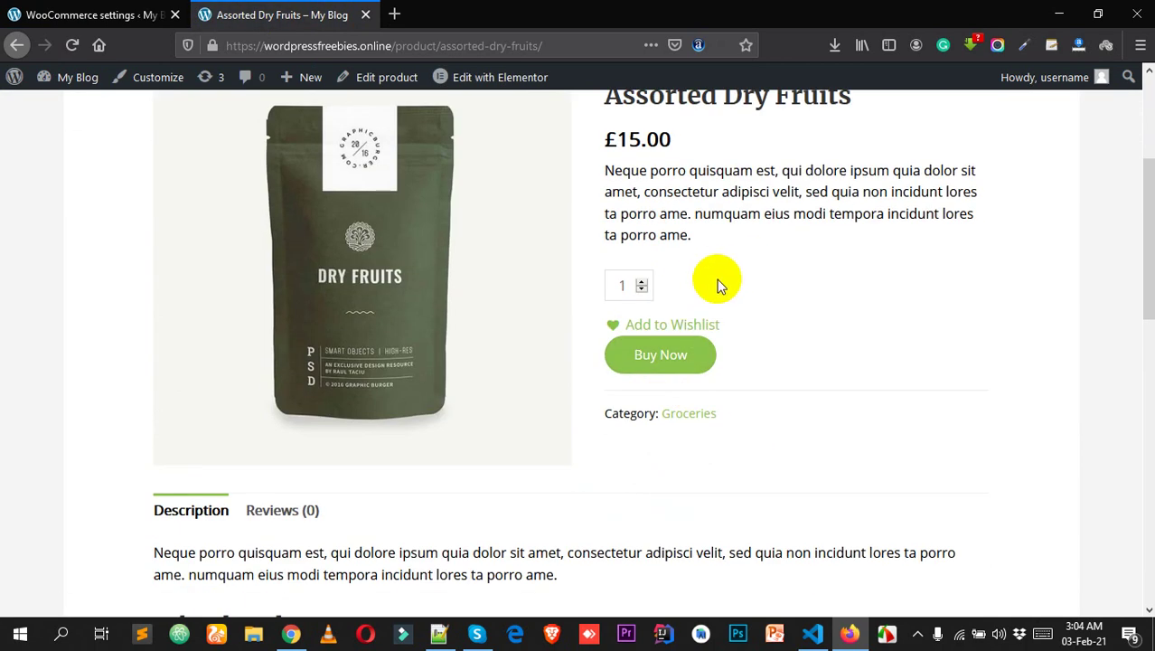
{"action": "left_click", "coordinate": [644, 361]}
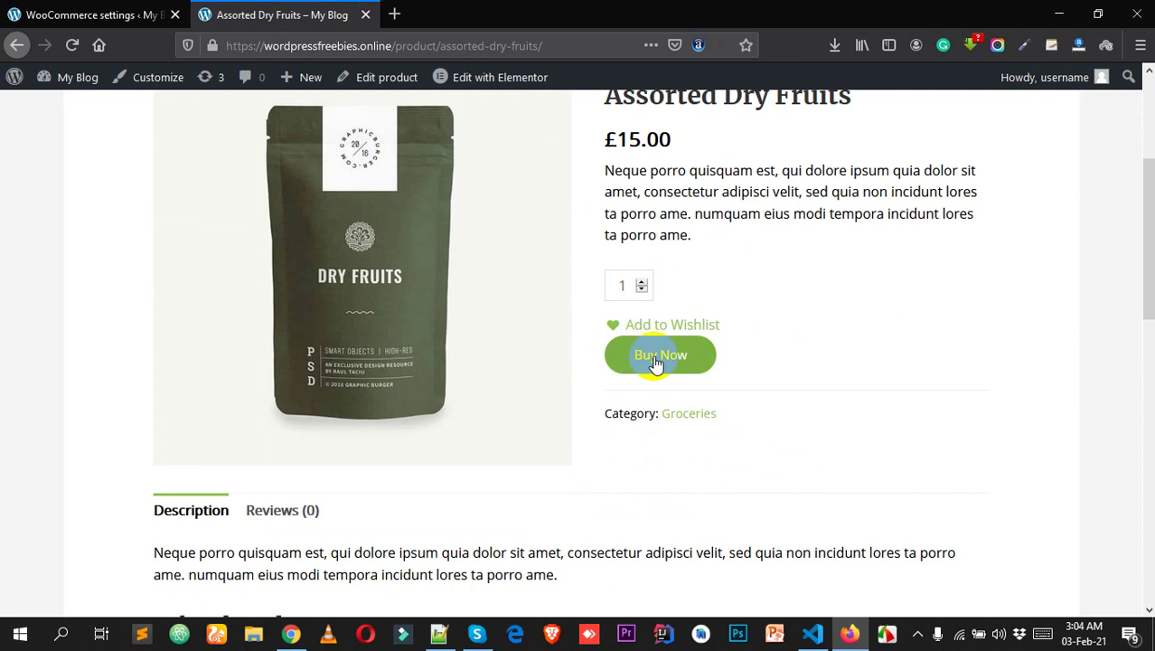
{"action": "left_click", "coordinate": [40, 14]}
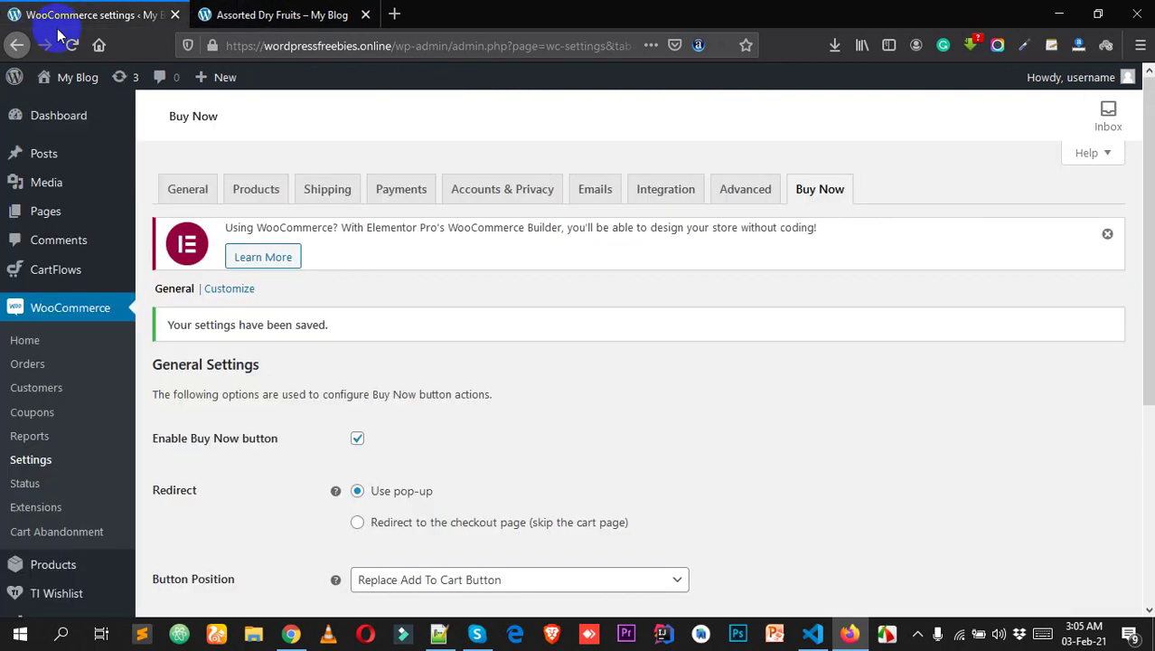
Set Button Position to 'After Add To Cart Button' and save the settings.
{"action": "scroll", "coordinate": [535, 412], "scroll_direction": "down", "scroll_amount": 2}
{"action": "scroll", "coordinate": [535, 411], "scroll_direction": "down", "scroll_amount": 3}
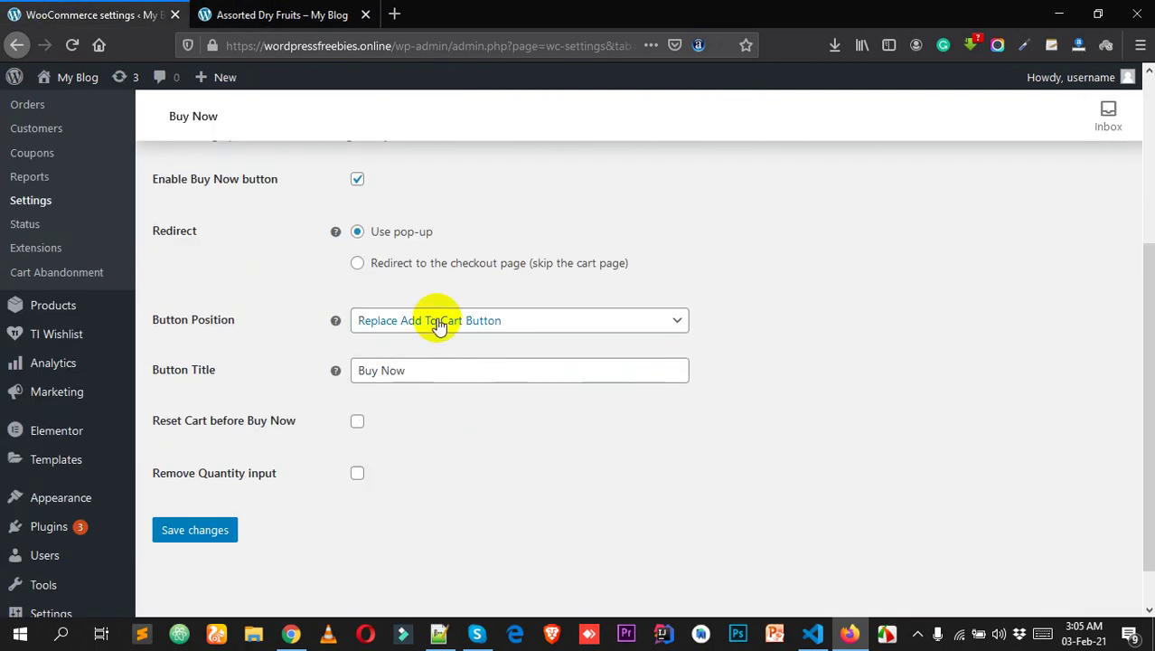
{"action": "left_click", "coordinate": [440, 322]}
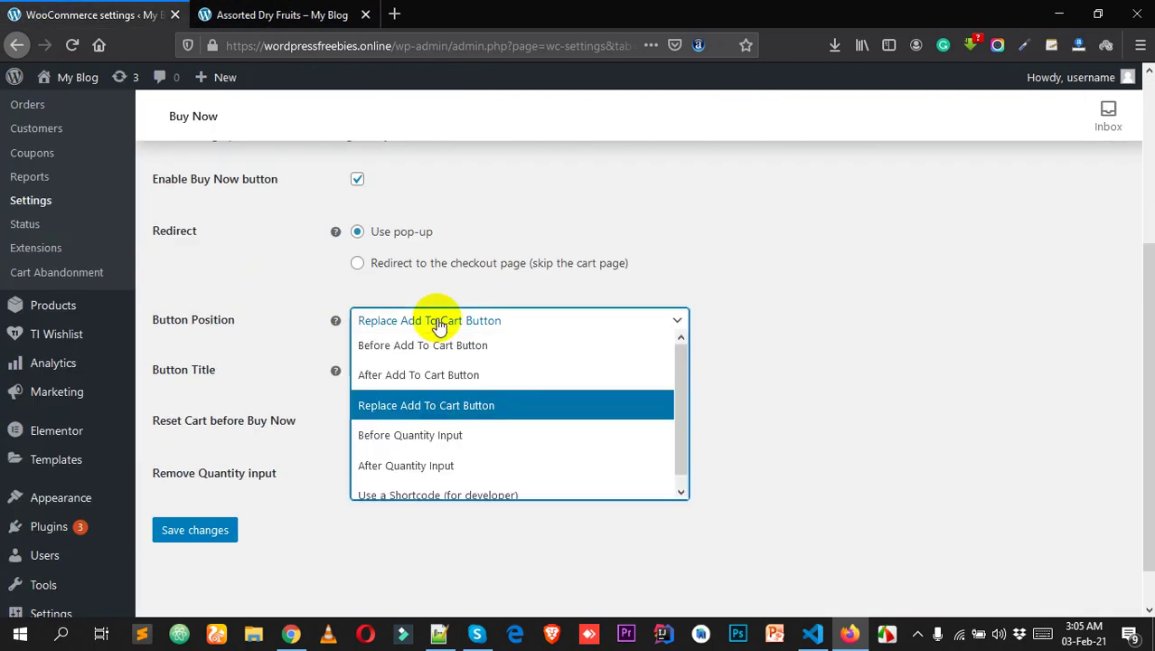
{"action": "left_click", "coordinate": [409, 378]}
{"action": "left_click", "coordinate": [187, 529]}
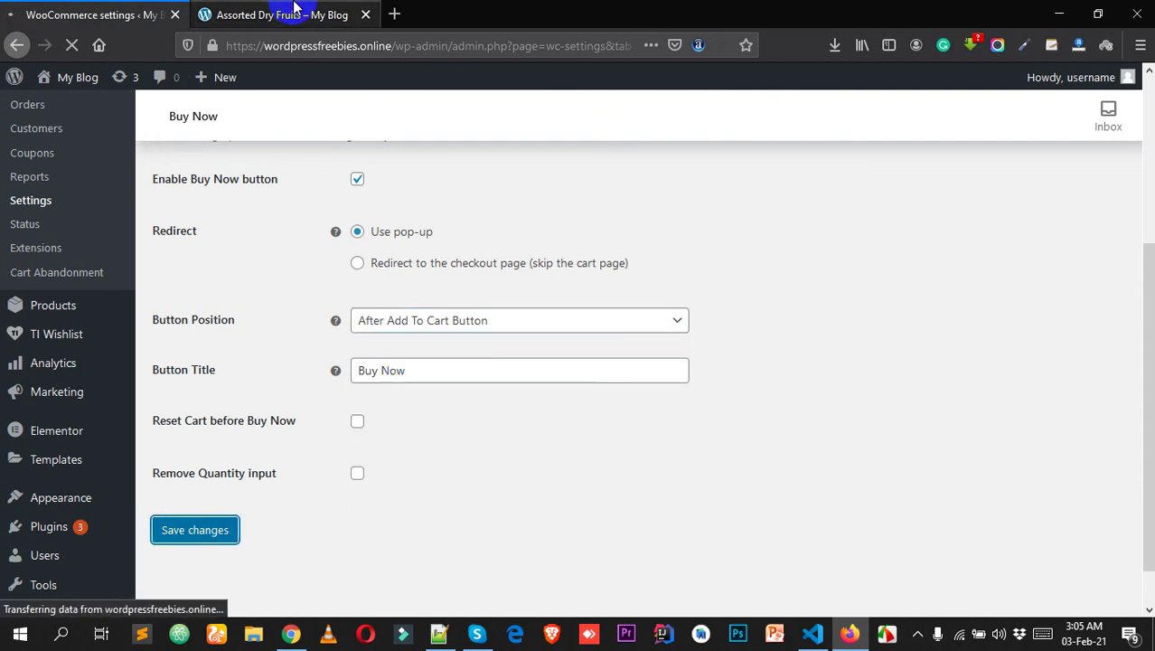
Reload the Assorted Dry Fruits page to check Buy Now now follows Add to cart.
{"action": "left_click", "coordinate": [301, 11]}
{"action": "right_click", "coordinate": [819, 302]}
{"action": "left_click", "coordinate": [939, 319]}
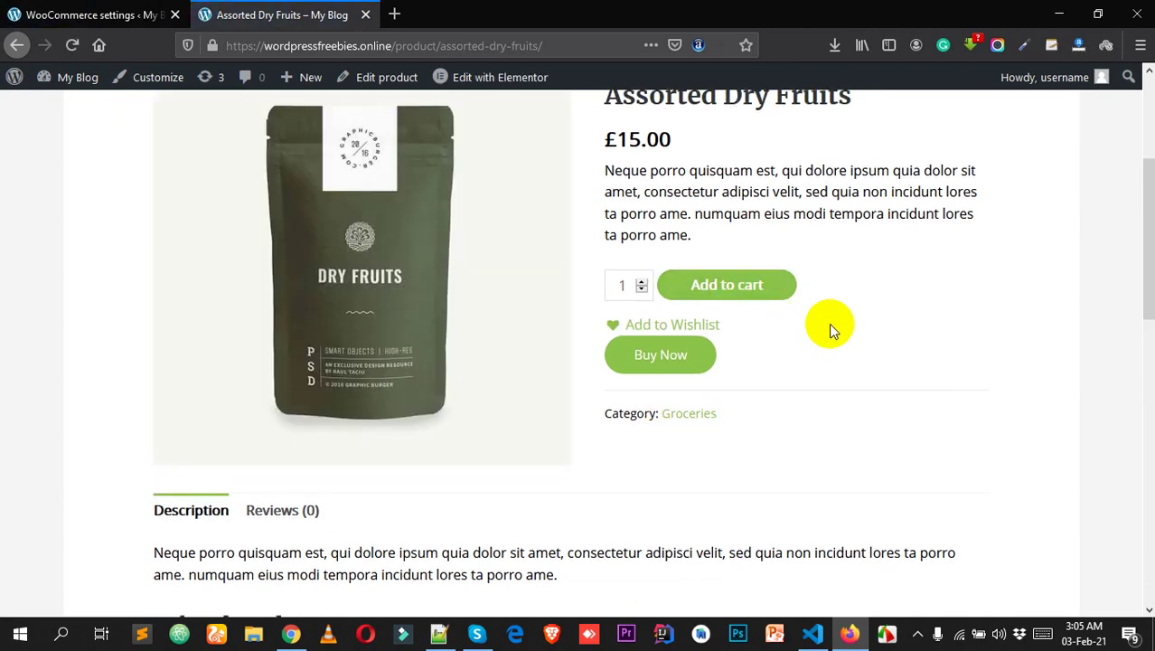
{"action": "key", "text": "ctrl+shift+Tab"}
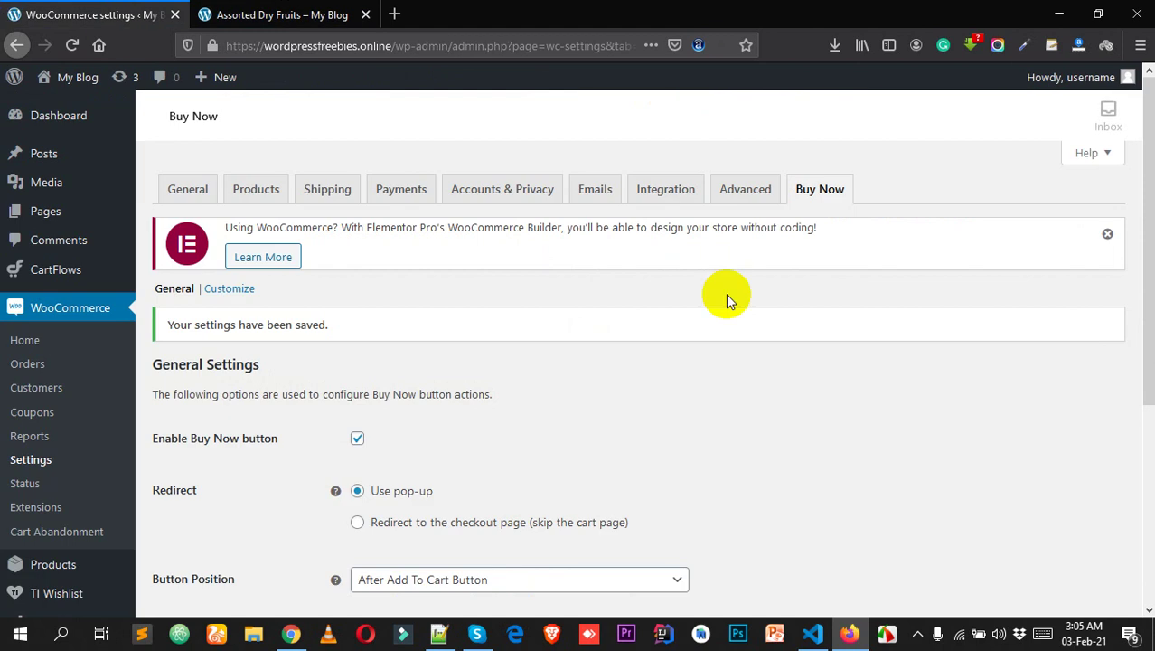
{"action": "scroll", "coordinate": [725, 300], "scroll_direction": "down", "scroll_amount": 3}
{"action": "left_click", "coordinate": [387, 322]}
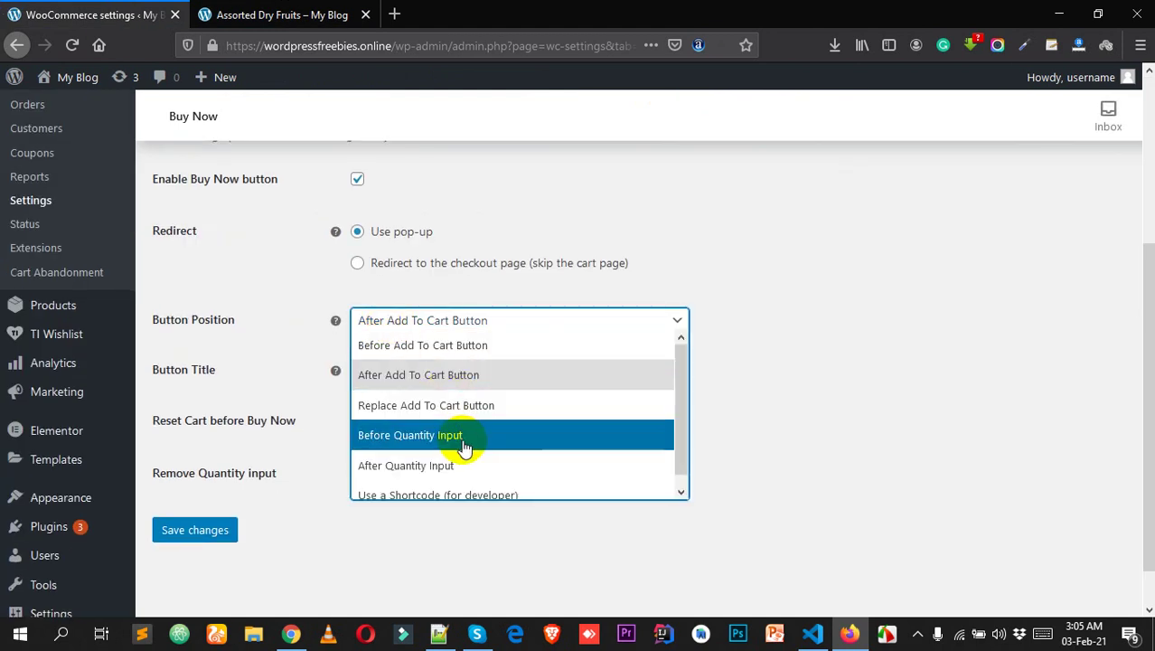
{"action": "scroll", "coordinate": [461, 439], "scroll_direction": "down", "scroll_amount": 1}
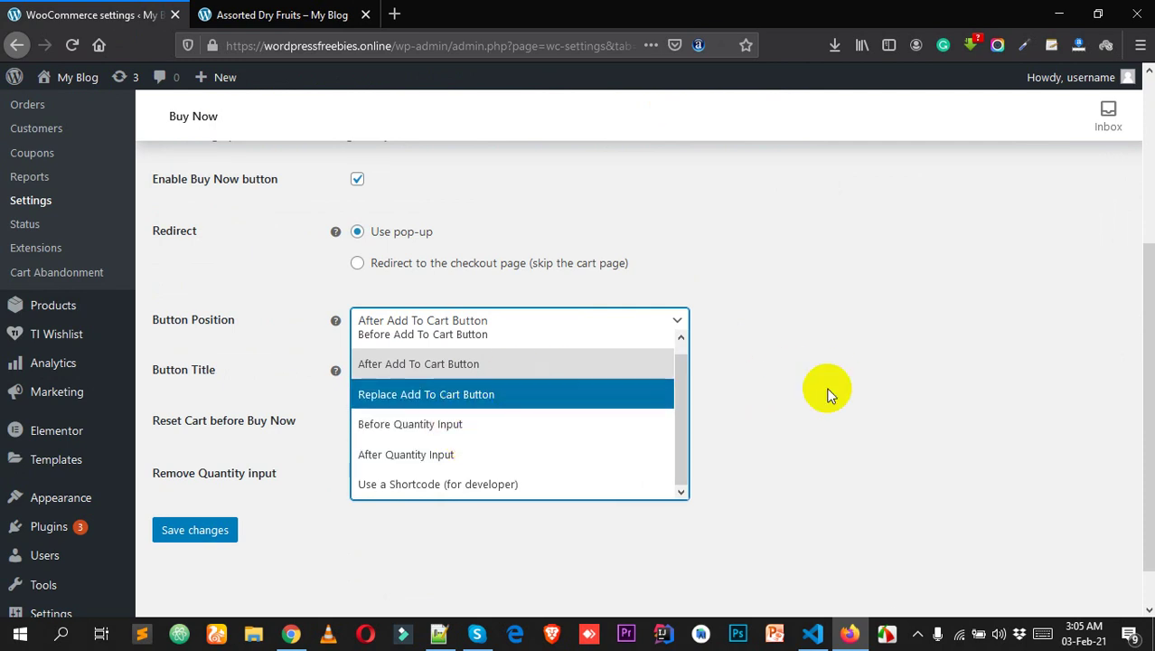
{"action": "double_click", "coordinate": [829, 387]}
{"action": "left_click", "coordinate": [674, 461]}
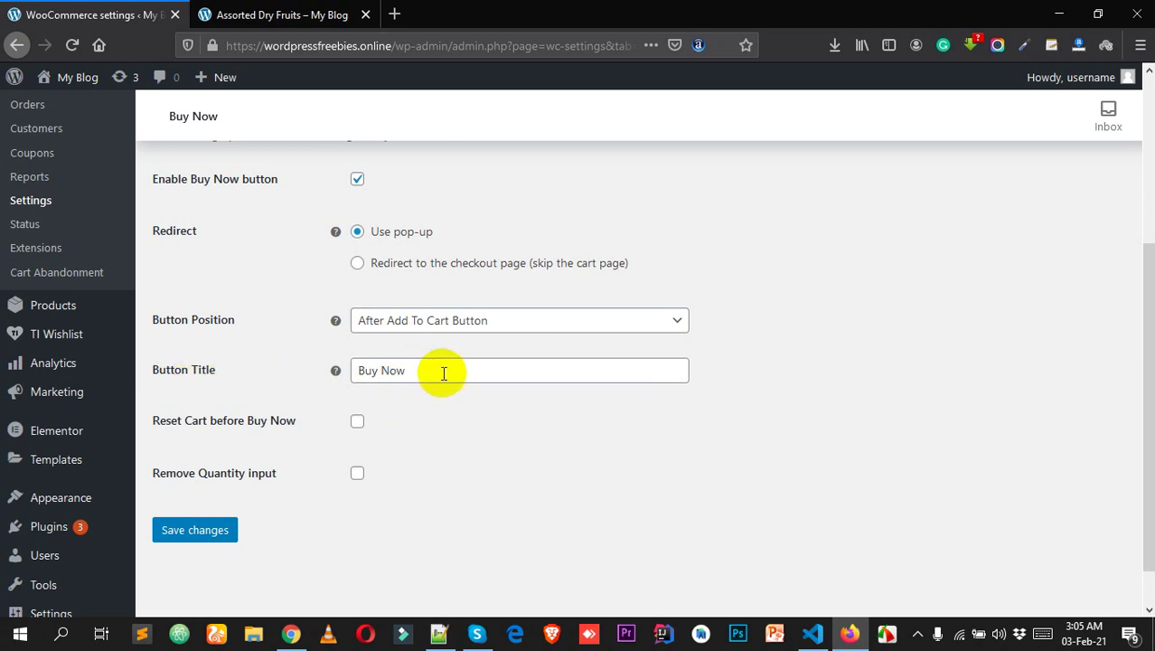
Change the Button Title to 'Purchase Now' and save the settings.
{"action": "left_click_drag", "start_coordinate": [443, 373], "coordinate": [287, 359]}
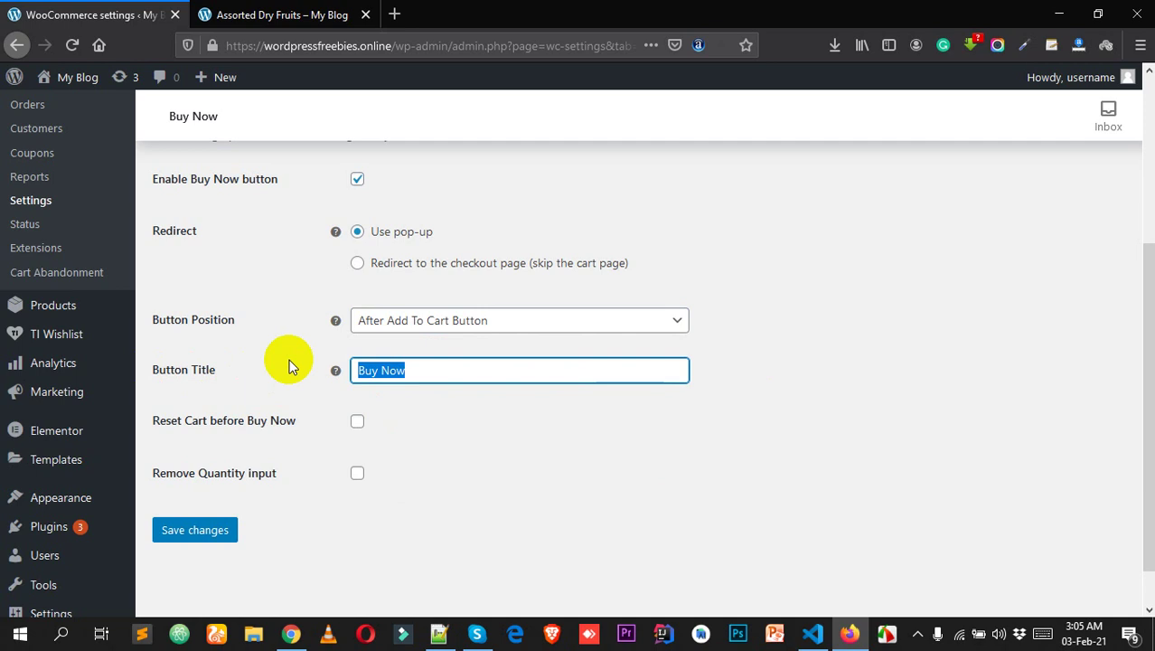
{"action": "type", "text": "Pur"}
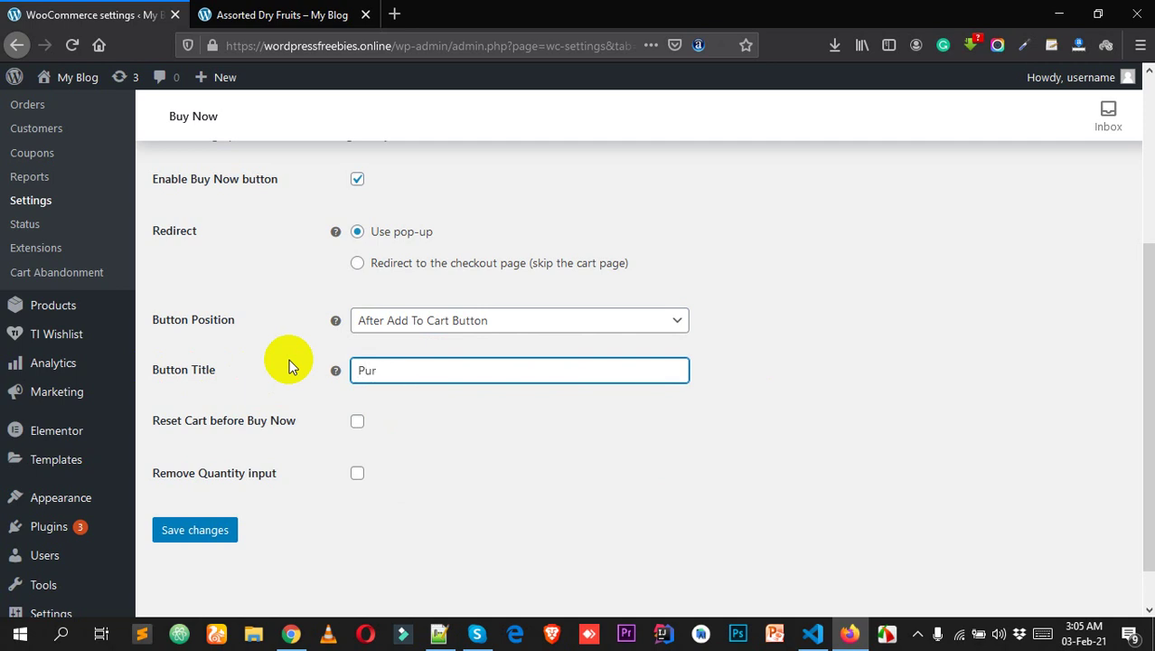
{"action": "type", "text": "chase Now"}
{"action": "left_click", "coordinate": [201, 530]}
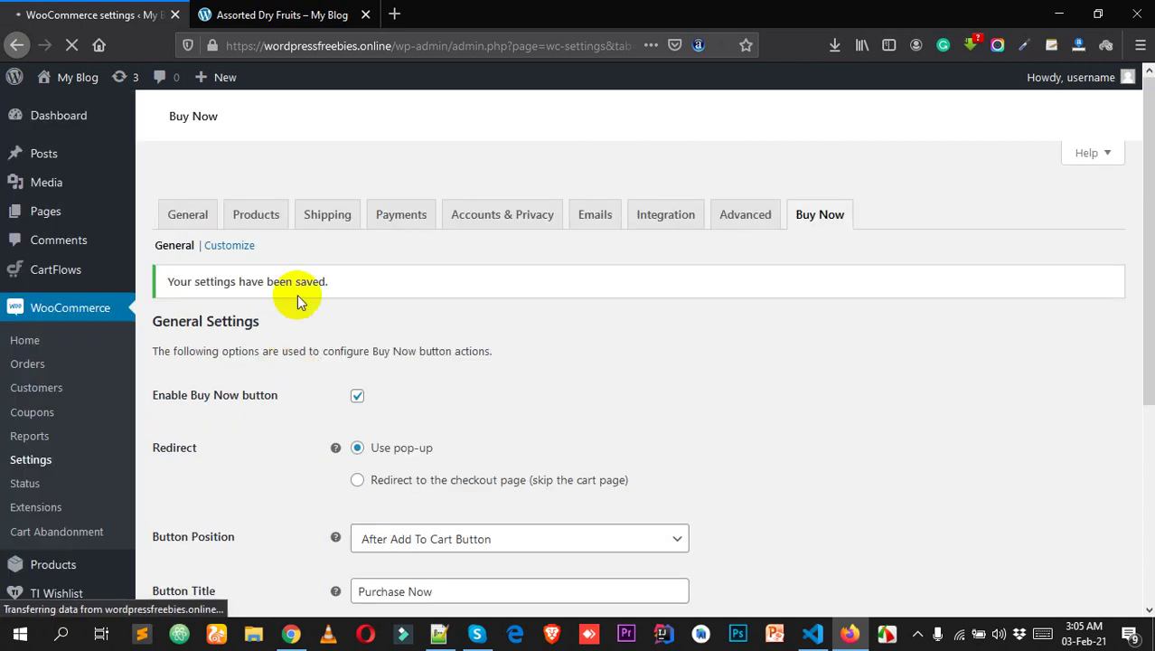
Reload the Assorted Dry Fruits page to see the Purchase Now button.
{"action": "left_click", "coordinate": [284, 9]}
{"action": "right_click", "coordinate": [910, 441]}
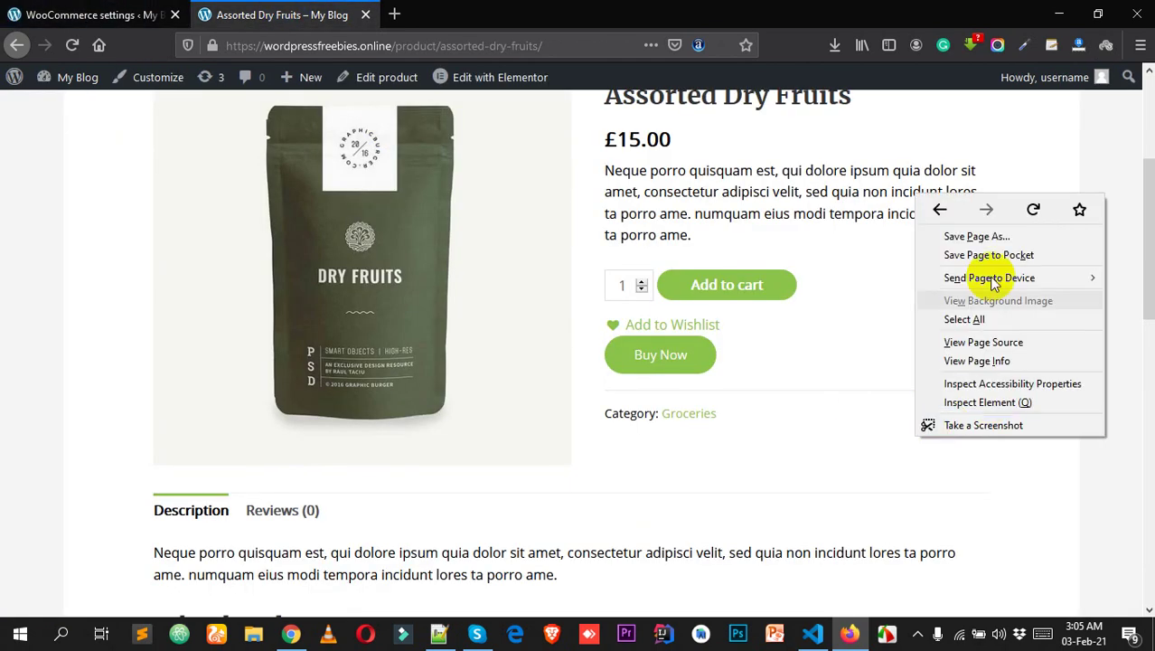
{"action": "left_click", "coordinate": [1028, 207]}
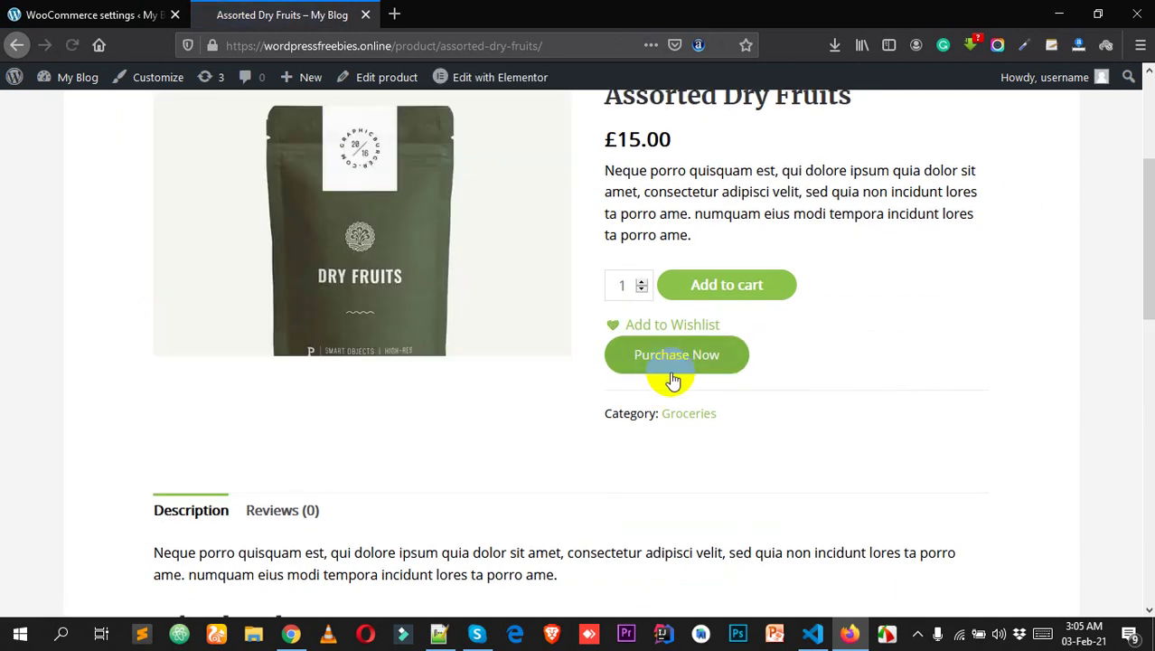
{"action": "left_click", "coordinate": [91, 15]}
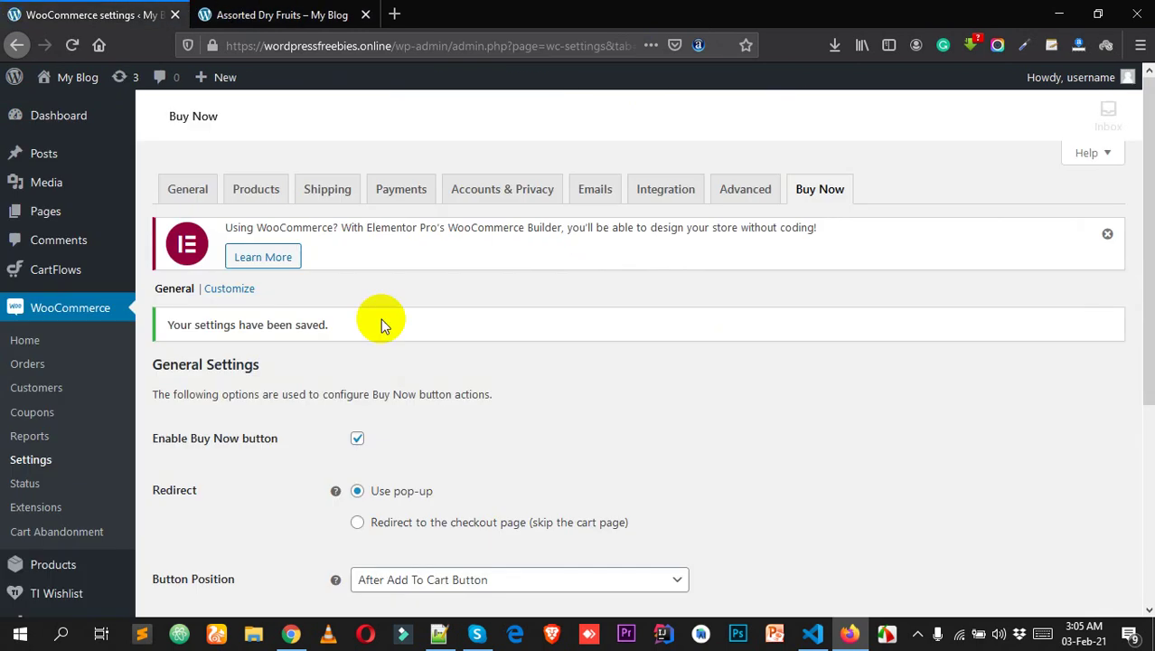
{"action": "scroll", "coordinate": [521, 460], "scroll_direction": "down", "scroll_amount": 5}
Replace the Button Title 'Purchase Now' with 'Order Now' and save.
{"action": "triple_click", "coordinate": [481, 318]}
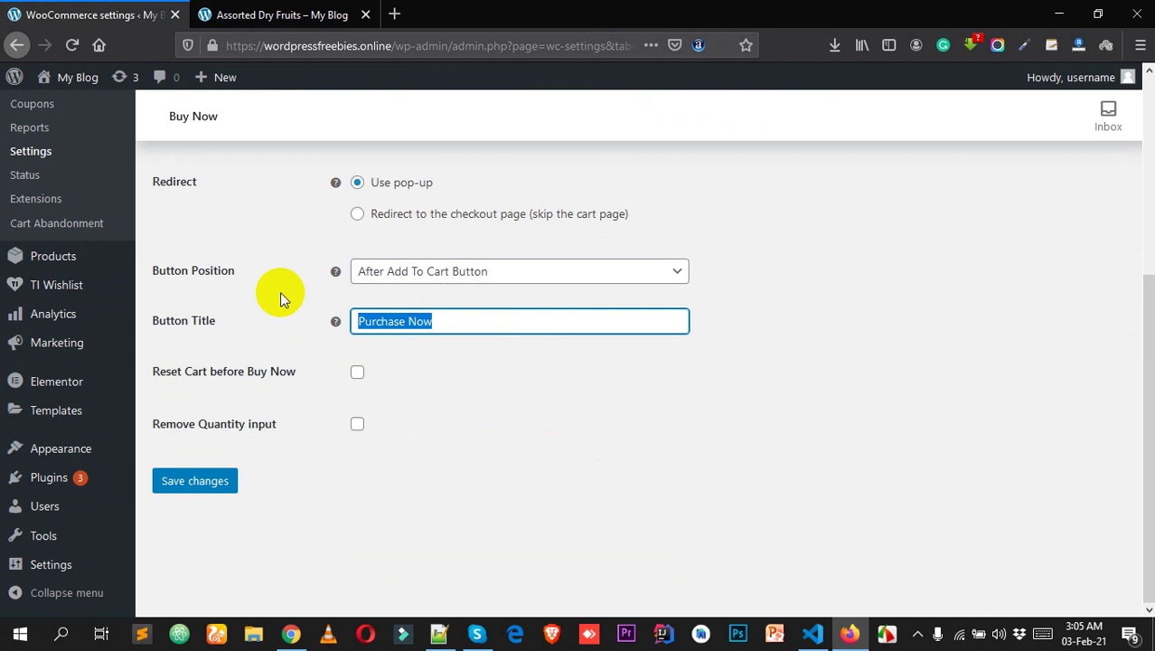
{"action": "type", "text": "Order No"}
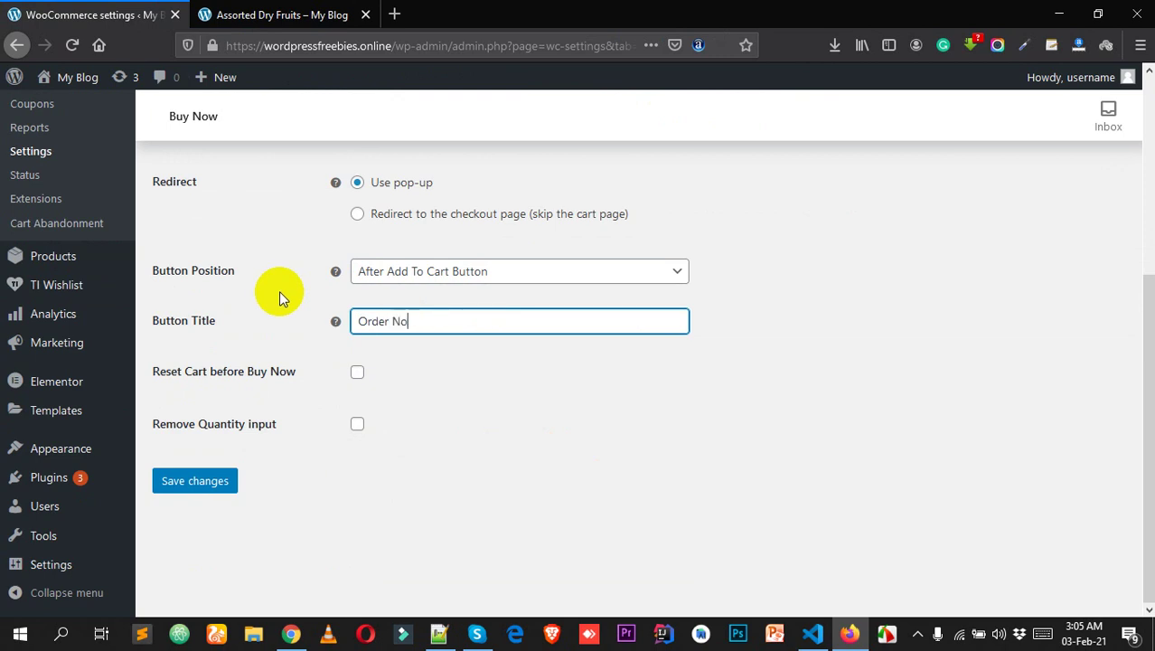
{"action": "type", "text": "w"}
{"action": "left_click", "coordinate": [194, 480]}
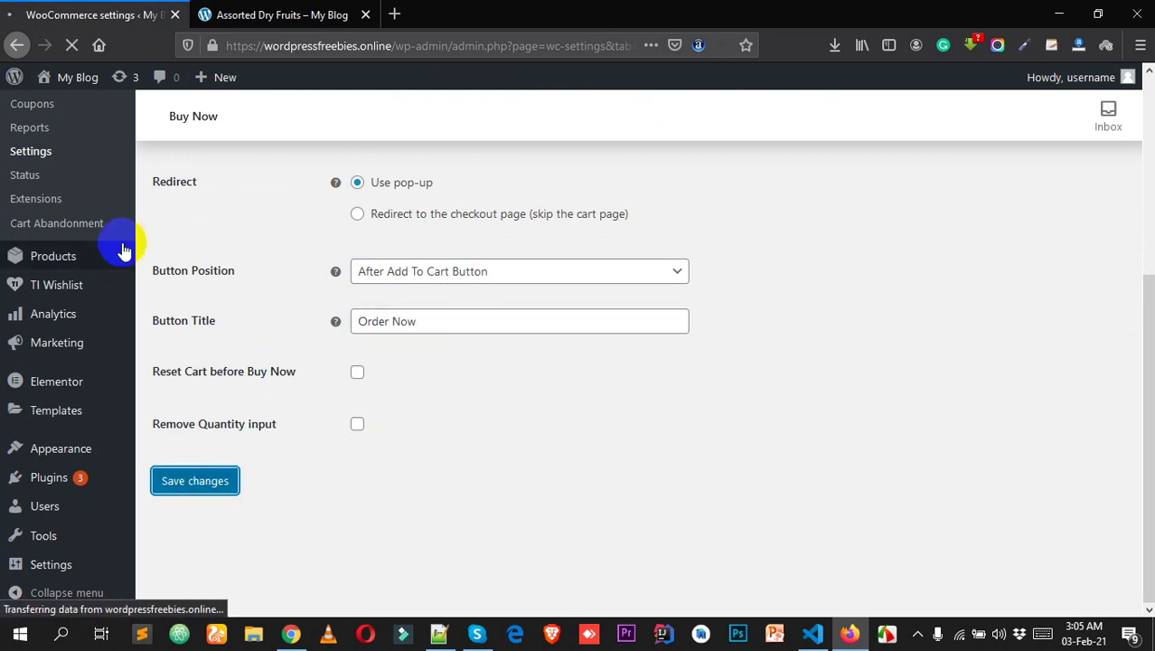
Reload the Assorted Dry Fruits page to confirm the Order Now button.
{"action": "left_click", "coordinate": [282, 15]}
{"action": "right_click", "coordinate": [826, 506]}
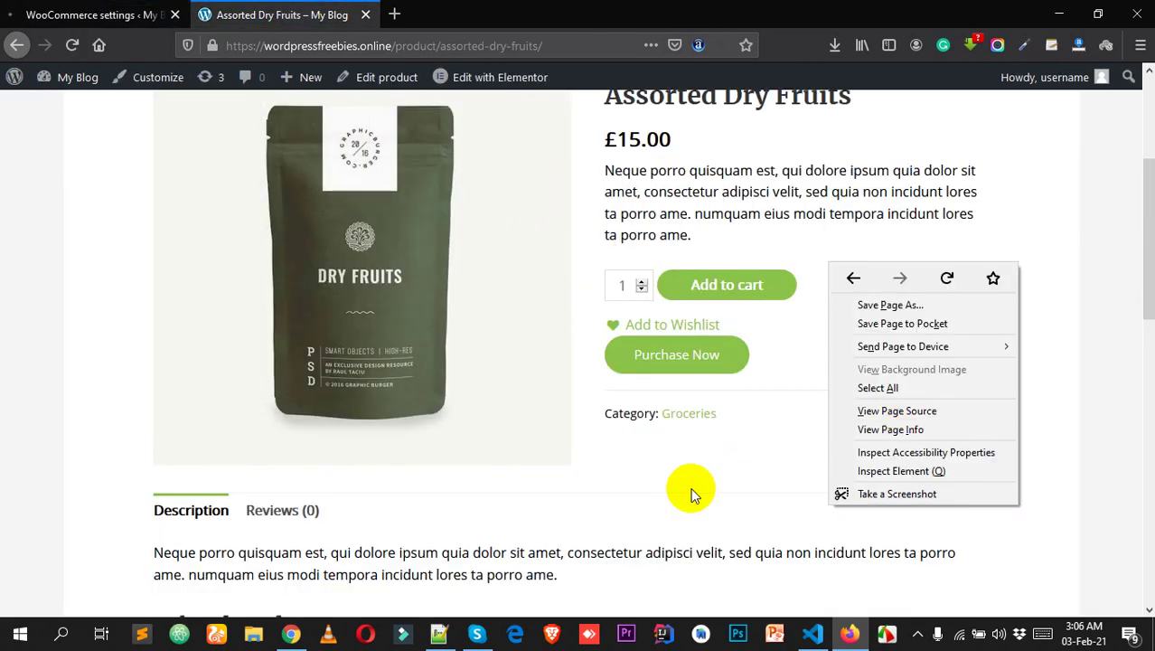
{"action": "left_click", "coordinate": [948, 273]}
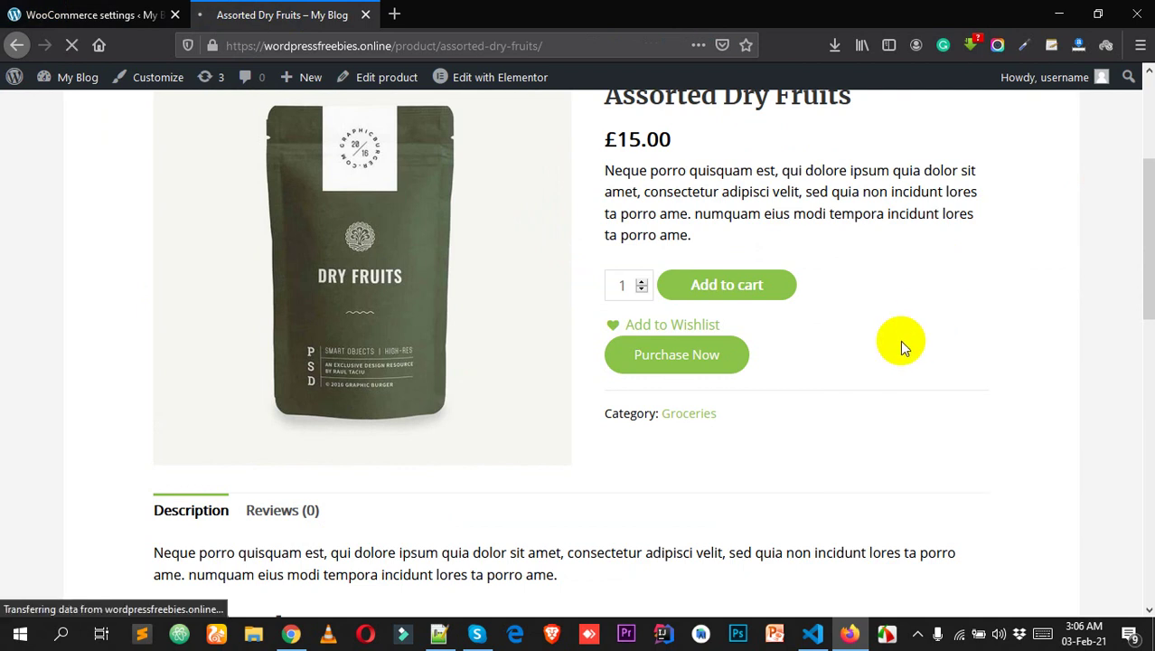
{"action": "left_click", "coordinate": [4, 11]}
{"action": "scroll", "coordinate": [542, 298], "scroll_direction": "down", "scroll_amount": 5}
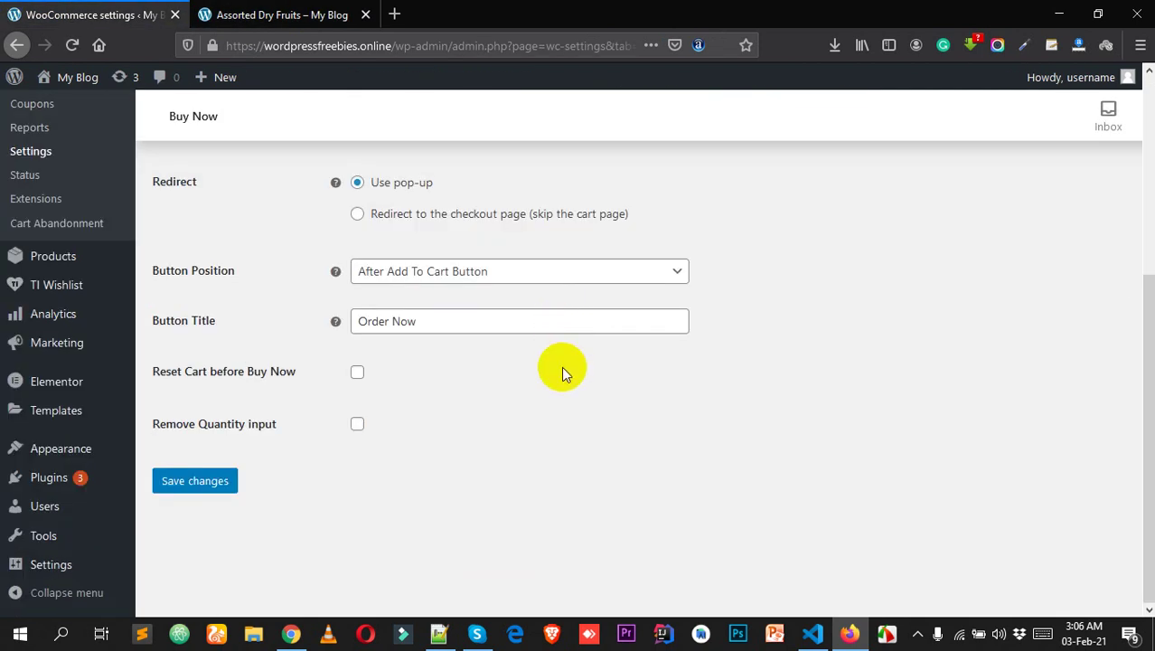
Tick Reset Cart before Buy Now, save, and go back to the Assorted Dry Fruits page.
{"action": "left_click", "coordinate": [357, 374]}
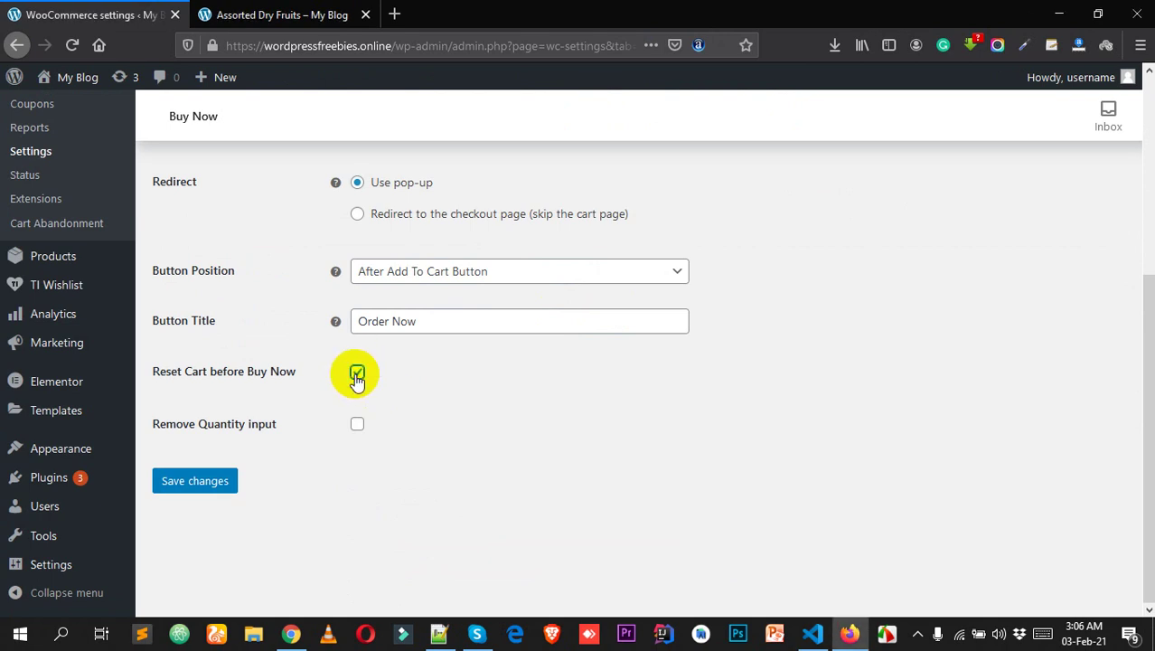
{"action": "left_click", "coordinate": [181, 483]}
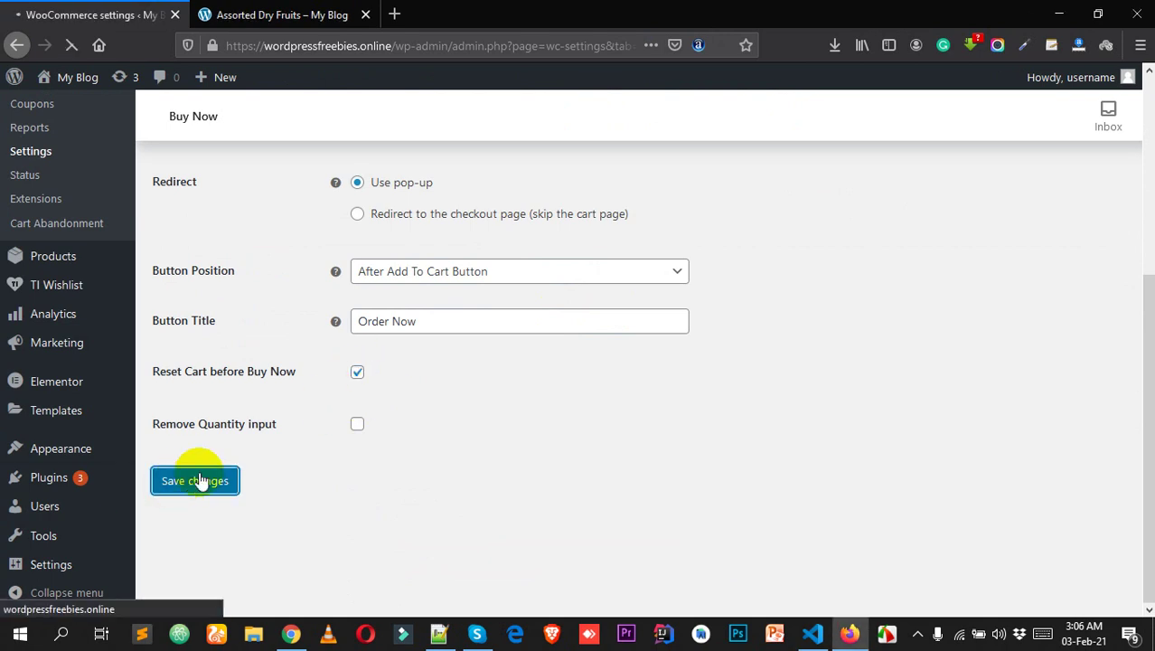
{"action": "scroll", "coordinate": [253, 406], "scroll_direction": "down", "scroll_amount": 2}
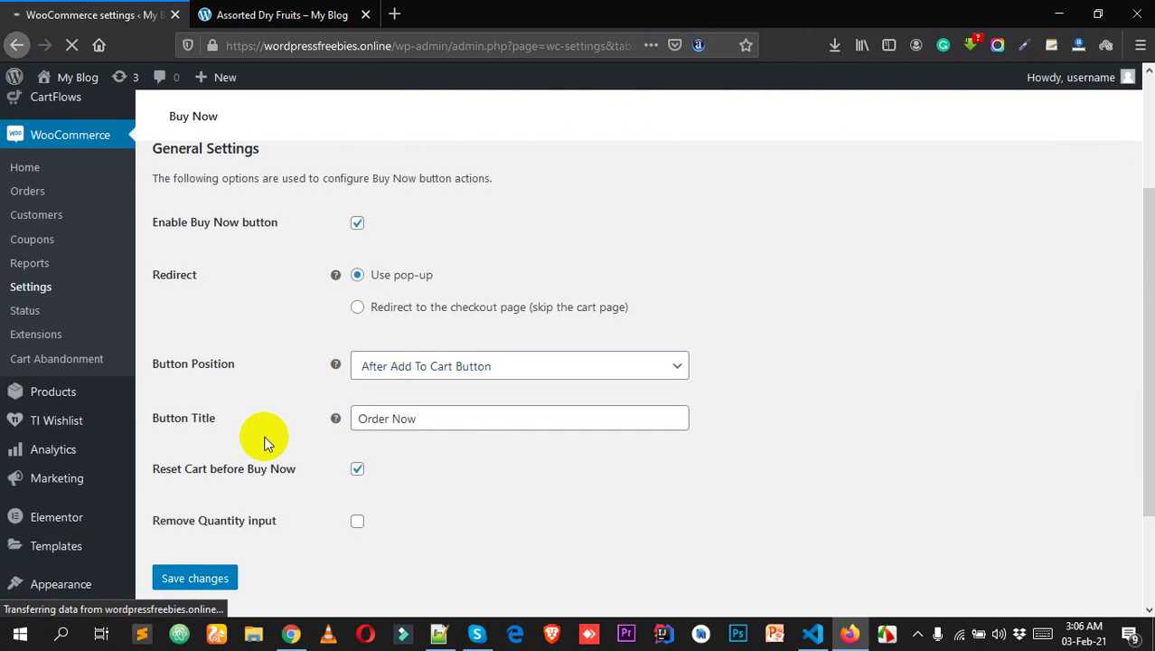
{"action": "scroll", "coordinate": [220, 417], "scroll_direction": "down", "scroll_amount": 1}
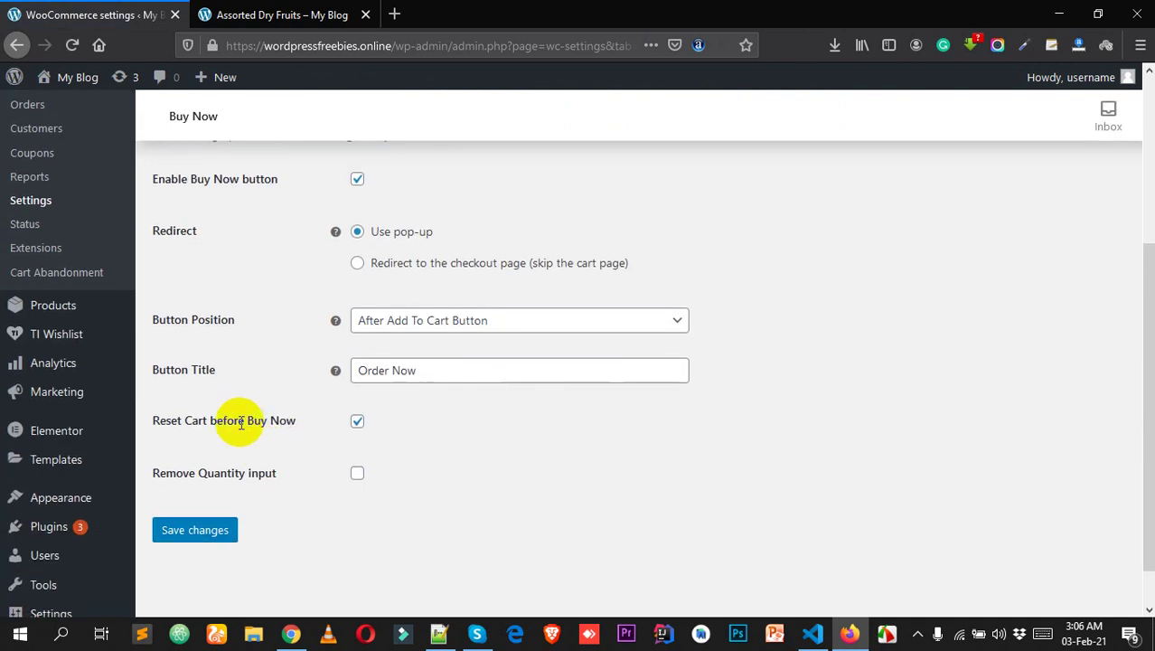
{"action": "left_click", "coordinate": [282, 15]}
{"action": "scroll", "coordinate": [660, 395], "scroll_direction": "up", "scroll_amount": 3}
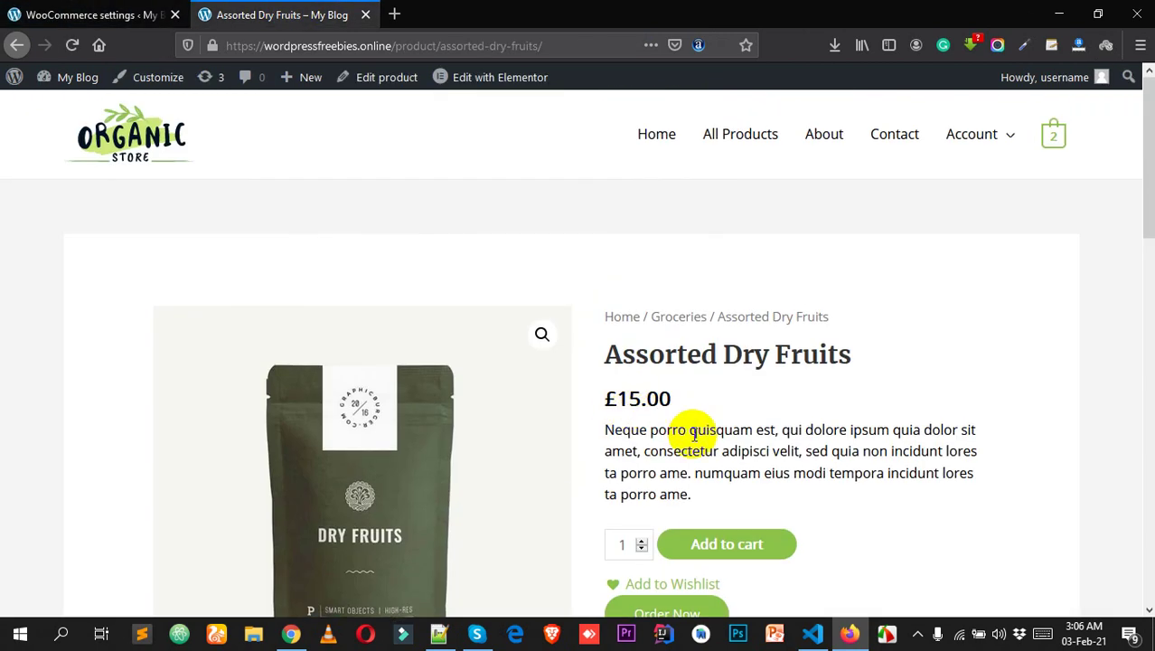
Add Assorted Dry Fruits to the cart and view the £65.00 cart with Assorted Coffee.
{"action": "scroll", "coordinate": [765, 521], "scroll_direction": "down", "scroll_amount": 1}
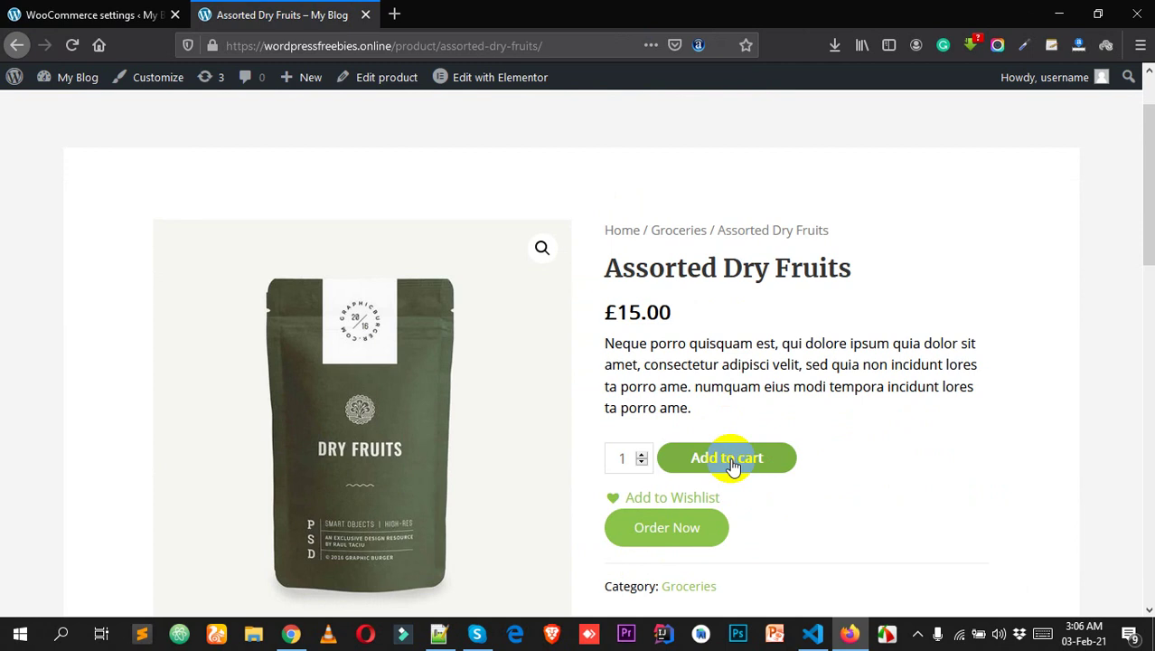
{"action": "left_click", "coordinate": [733, 467]}
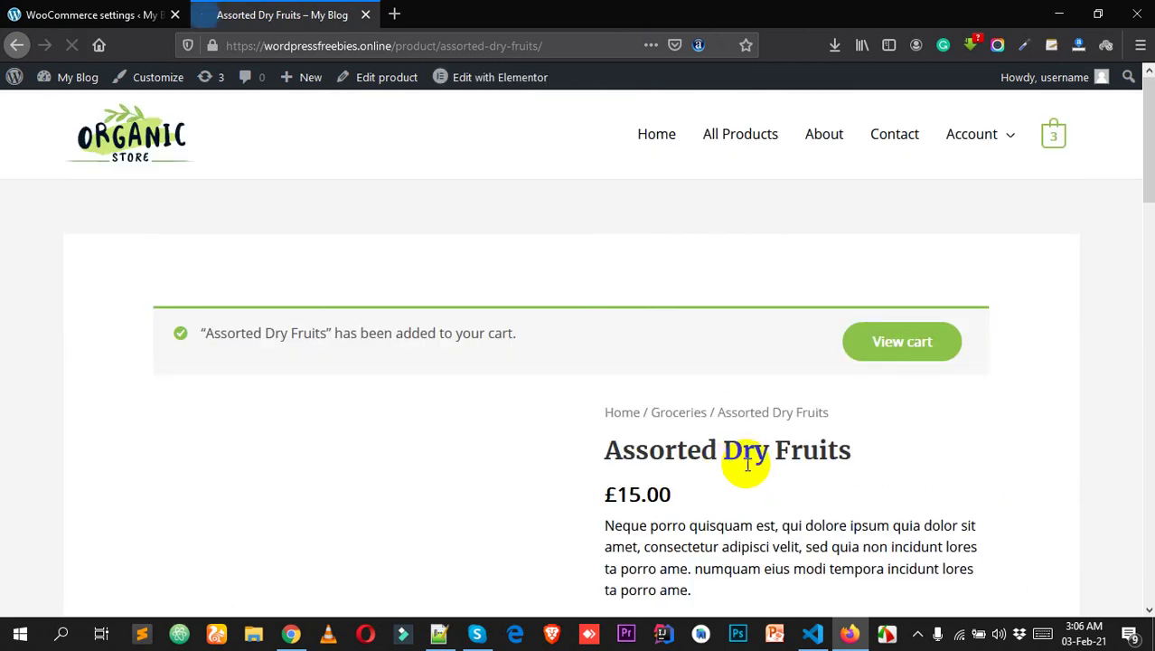
{"action": "left_click", "coordinate": [1055, 138]}
{"action": "scroll", "coordinate": [862, 325], "scroll_direction": "down", "scroll_amount": 2}
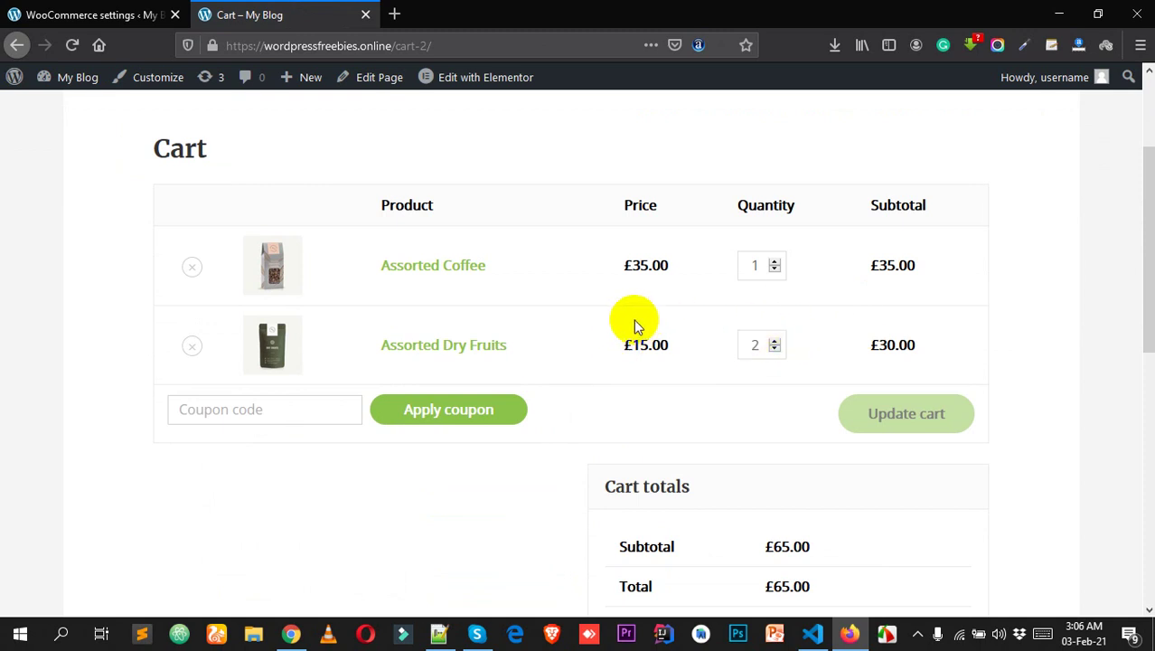
Return to the Assorted Dry Fruits page and try the Order Now button.
{"action": "left_click", "coordinate": [17, 45]}
{"action": "scroll", "coordinate": [592, 291], "scroll_direction": "down", "scroll_amount": 5}
{"action": "scroll", "coordinate": [669, 226], "scroll_direction": "up", "scroll_amount": 1}
{"action": "scroll", "coordinate": [669, 226], "scroll_direction": "up", "scroll_amount": 3}
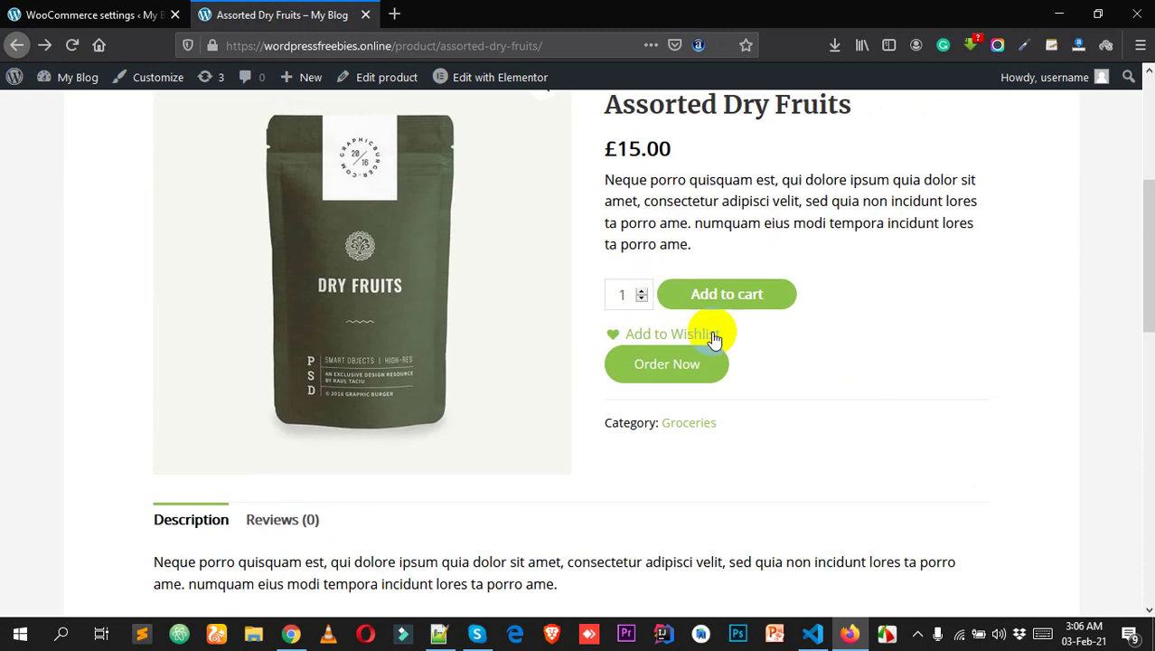
{"action": "left_click", "coordinate": [677, 469]}
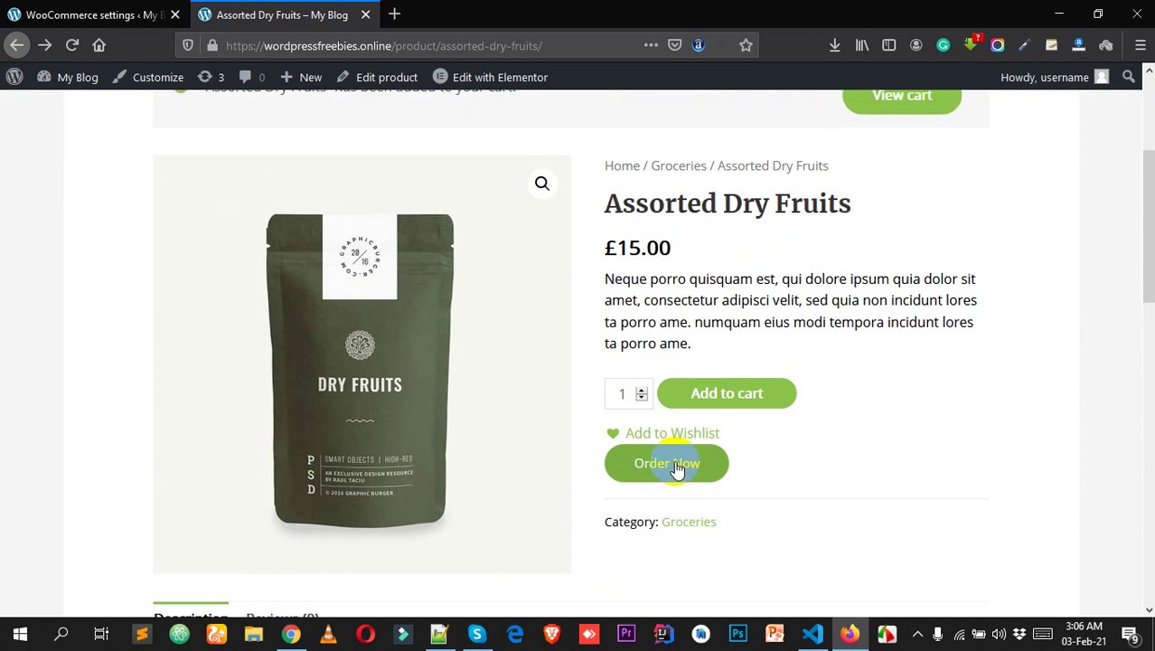
Open the pop-up checkout with the Order Now button, then close it.
{"action": "scroll", "coordinate": [904, 171], "scroll_direction": "up", "scroll_amount": 3}
{"action": "scroll", "coordinate": [952, 213], "scroll_direction": "down", "scroll_amount": 3}
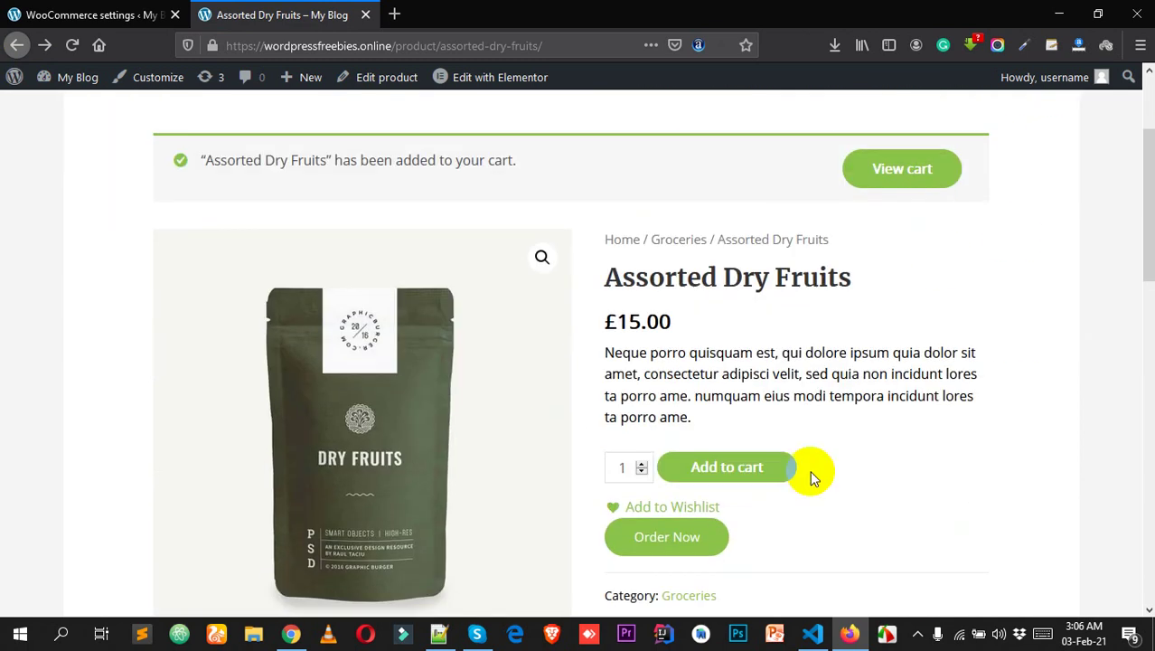
{"action": "left_click", "coordinate": [668, 537]}
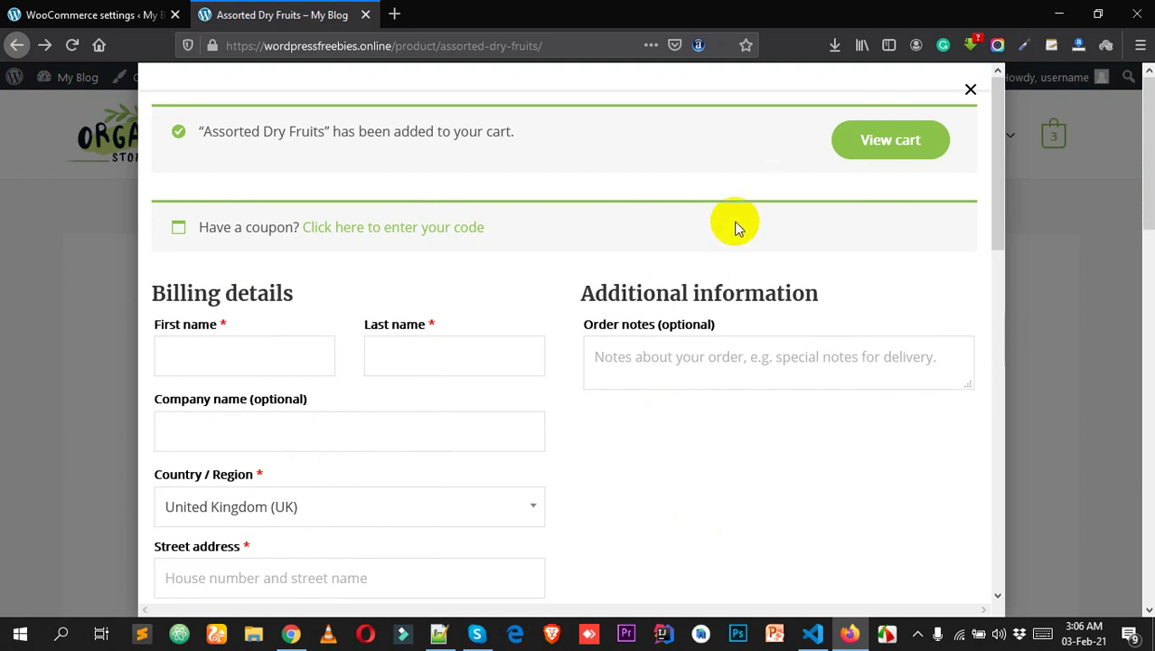
{"action": "scroll", "coordinate": [704, 420], "scroll_direction": "down", "scroll_amount": 10}
{"action": "scroll", "coordinate": [710, 421], "scroll_direction": "up", "scroll_amount": 10}
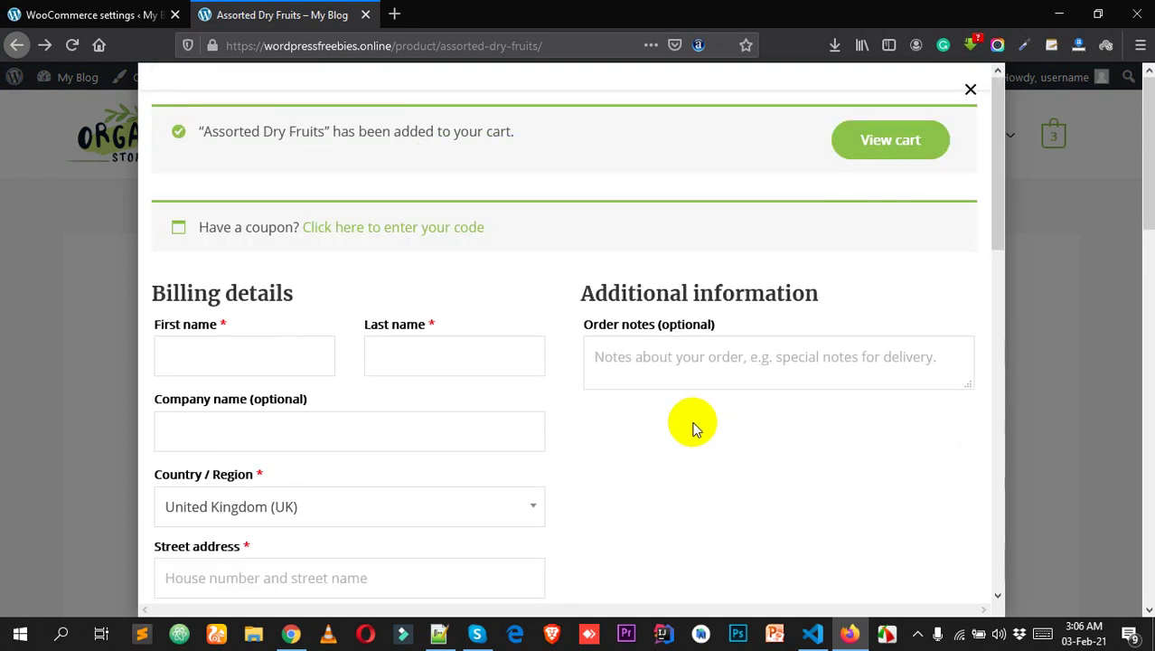
{"action": "left_click", "coordinate": [1114, 291]}
Reload the product page to confirm the cart was reset to one item.
{"action": "right_click", "coordinate": [1000, 268]}
{"action": "left_click", "coordinate": [1086, 290]}
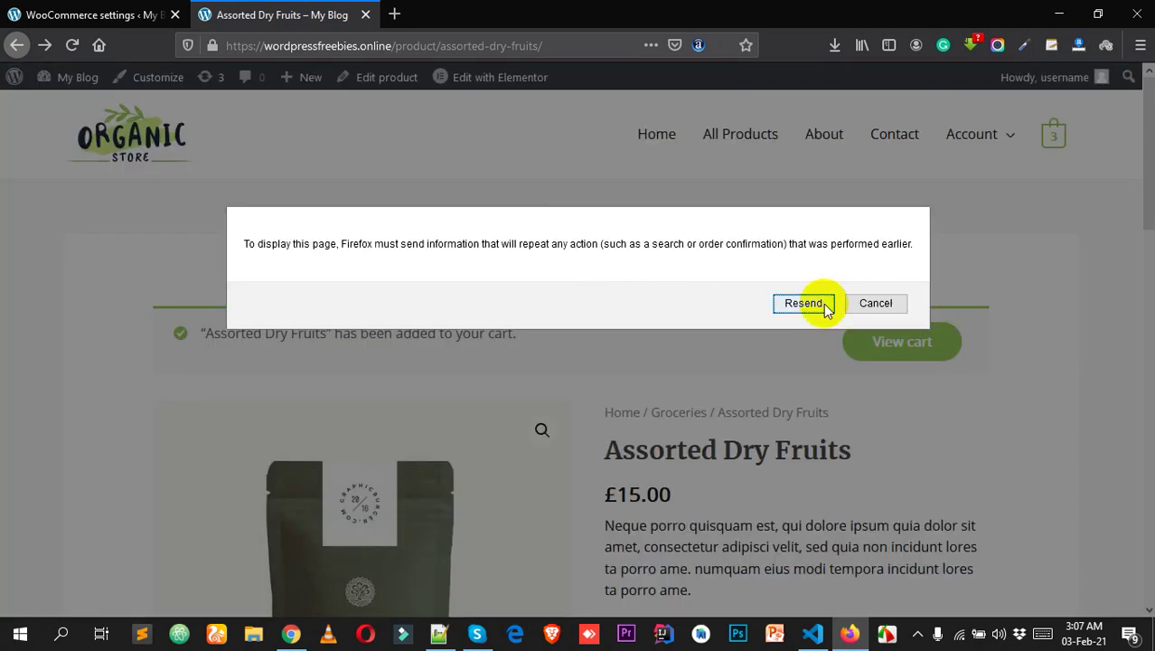
{"action": "left_click", "coordinate": [589, 46]}
{"action": "key", "text": "Return"}
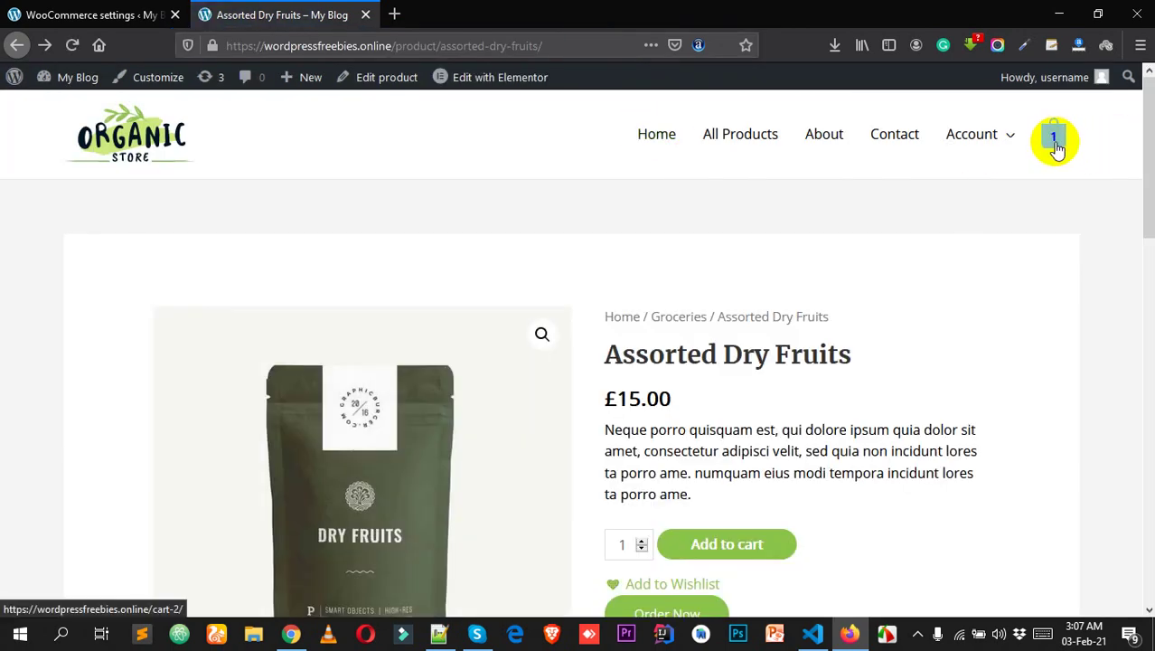
{"action": "scroll", "coordinate": [1051, 136], "scroll_direction": "down", "scroll_amount": 1}
{"action": "scroll", "coordinate": [1056, 132], "scroll_direction": "up", "scroll_amount": 1}
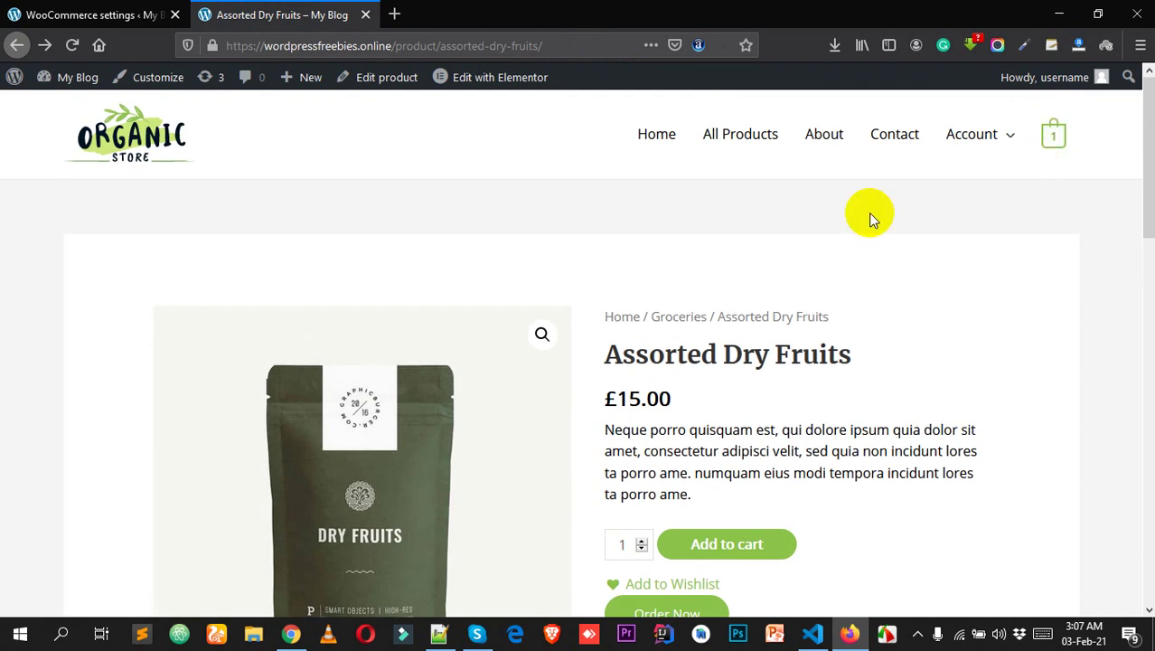
Return to the WooCommerce Buy Now settings tab.
{"action": "left_click", "coordinate": [144, 11]}
{"action": "scroll", "coordinate": [433, 297], "scroll_direction": "down", "scroll_amount": 1}
{"action": "scroll", "coordinate": [362, 226], "scroll_direction": "up", "scroll_amount": 5}
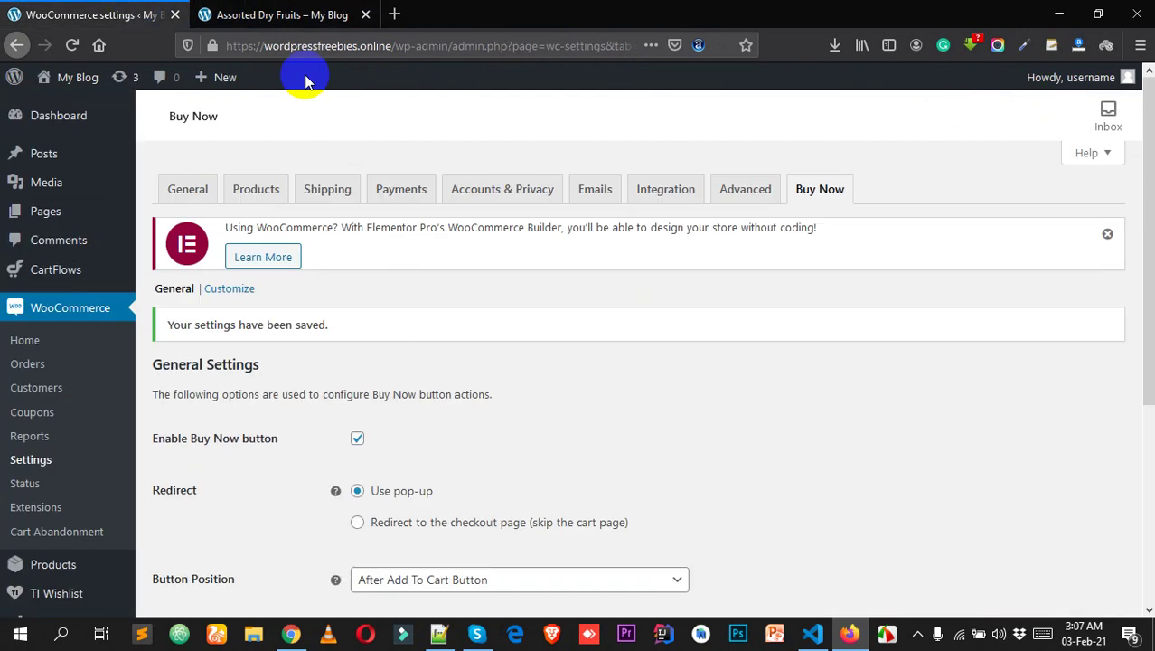